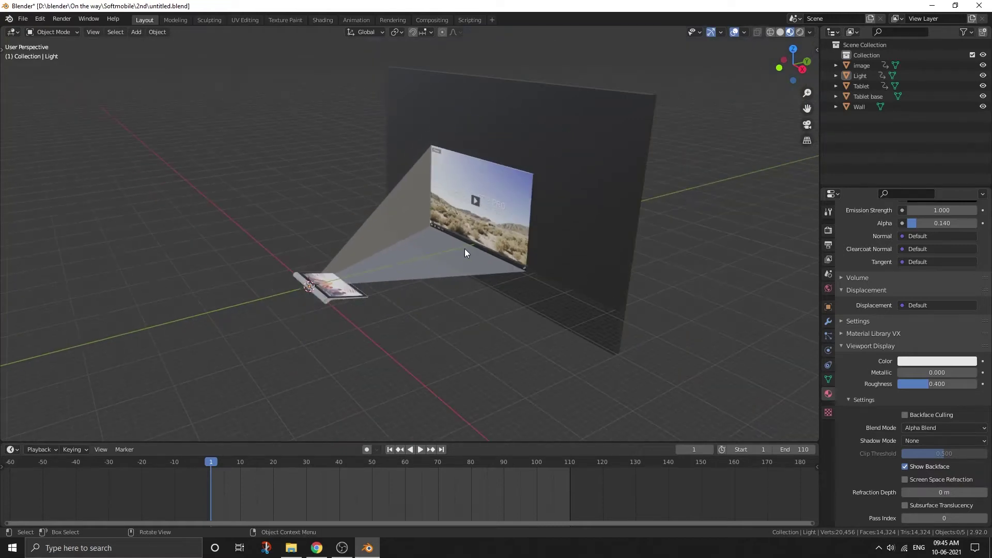
# Select the Tablet model in the viewport.
pyautogui.scroll(2, 414, 279)
pyautogui.scroll(2, 414, 280)
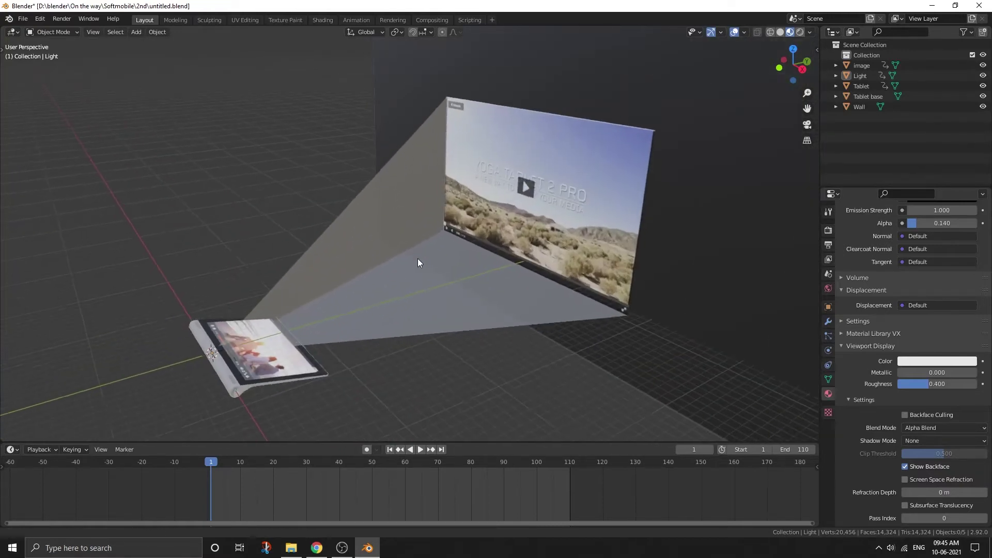
pyautogui.click(309, 373)
pyautogui.scroll(-1, 331, 278)
pyautogui.scroll(3, 331, 278)
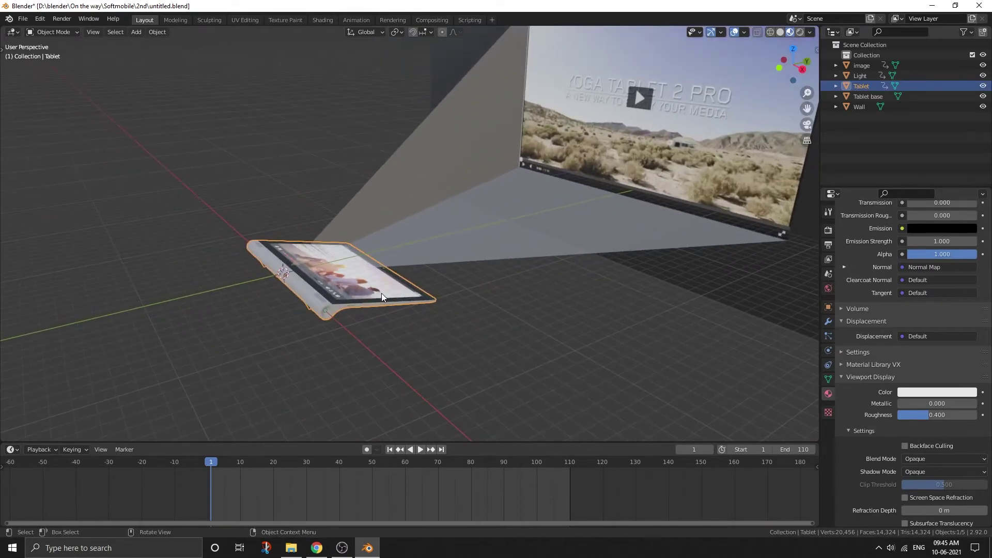
# Rotate the Tablet about the X axis, confirming it lying flat.
pyautogui.moveTo(345, 299); pyautogui.dragTo(328, 306, button='middle')
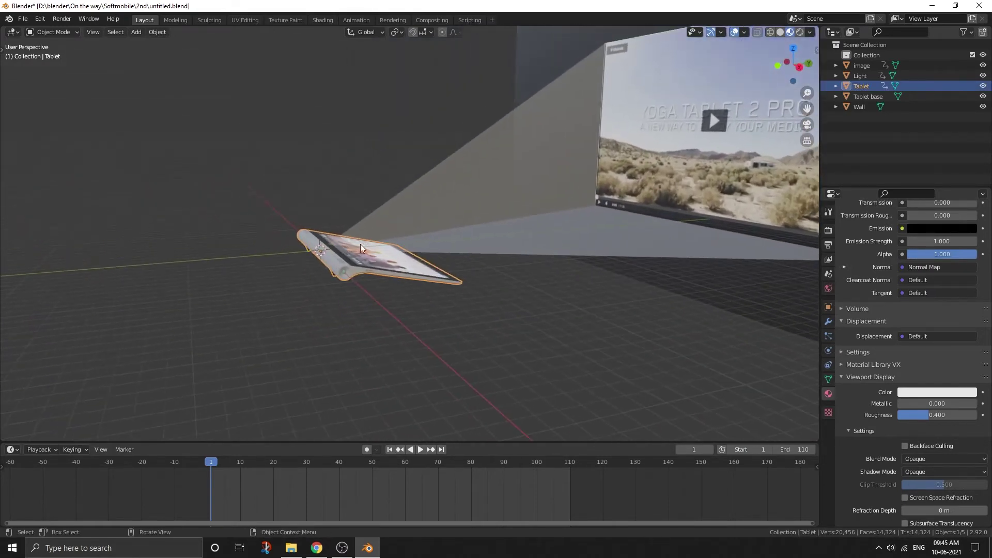
pyautogui.moveTo(302, 234); pyautogui.dragTo(401, 255, button='middle')
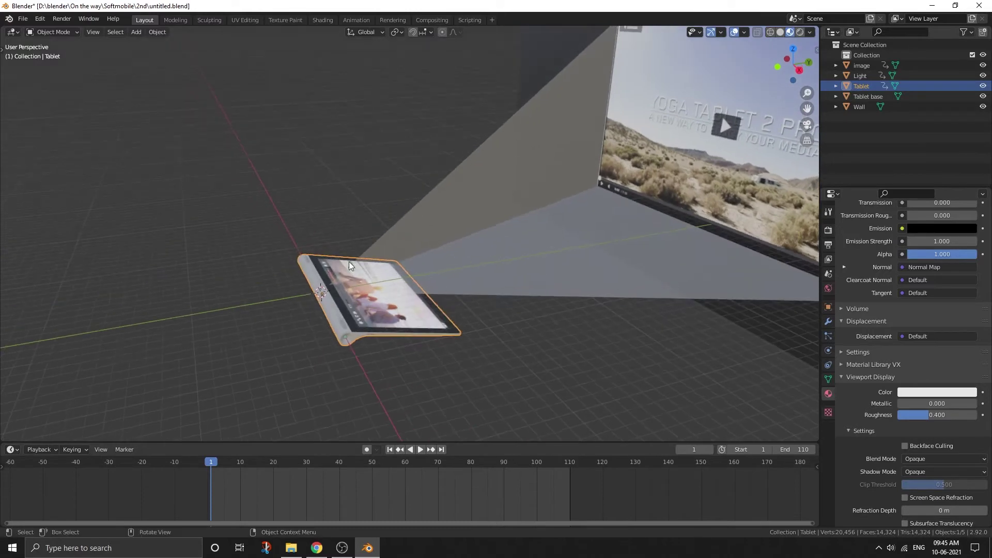
pyautogui.press('r')
pyautogui.press('x')
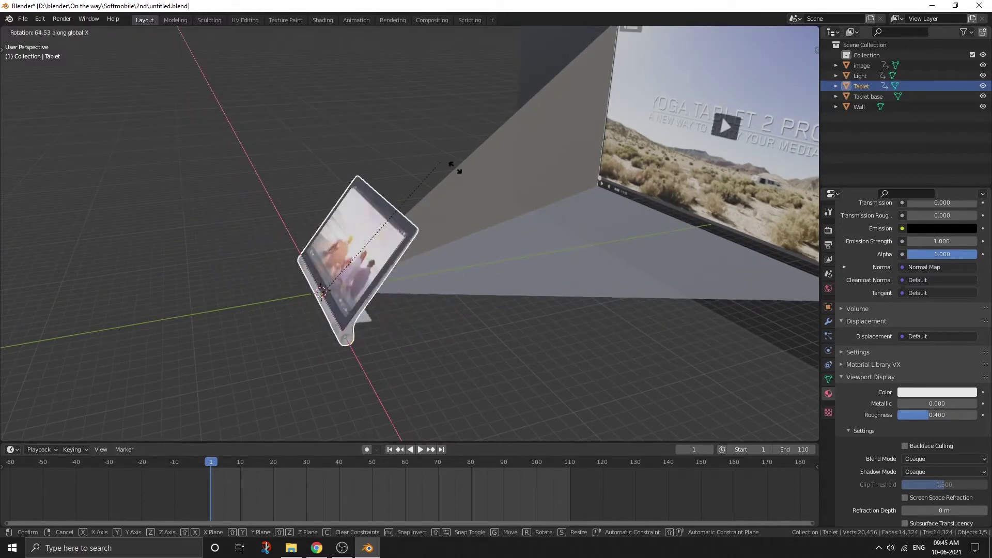
pyautogui.click(492, 305)
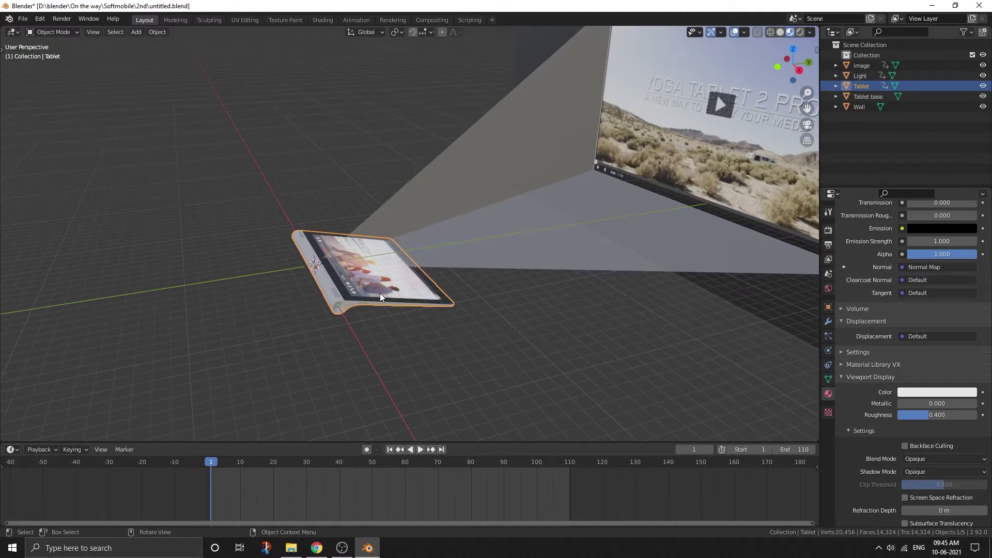
# Insert a Rotation keyframe for the flat-lying Tablet at frame 1.
pyautogui.press('i')
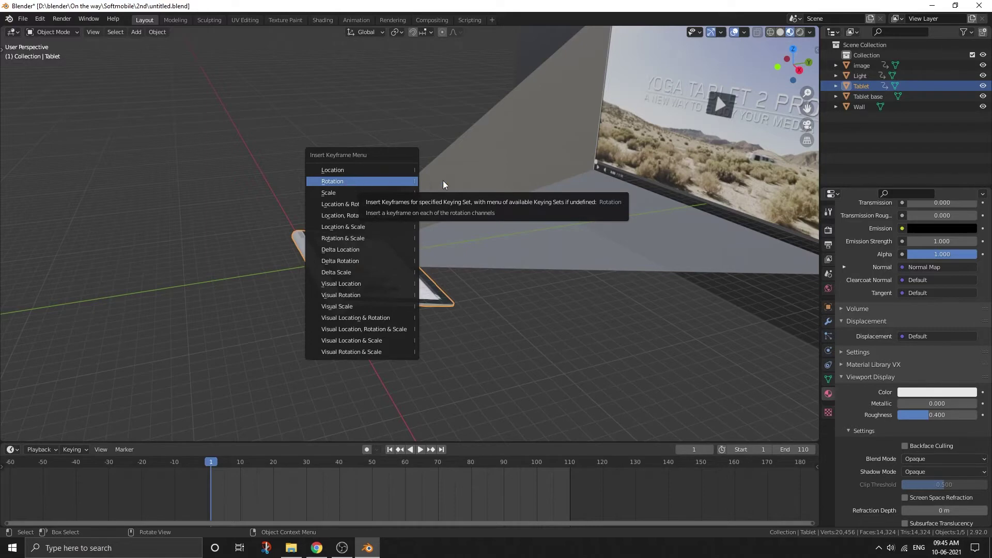
pyautogui.press('i')
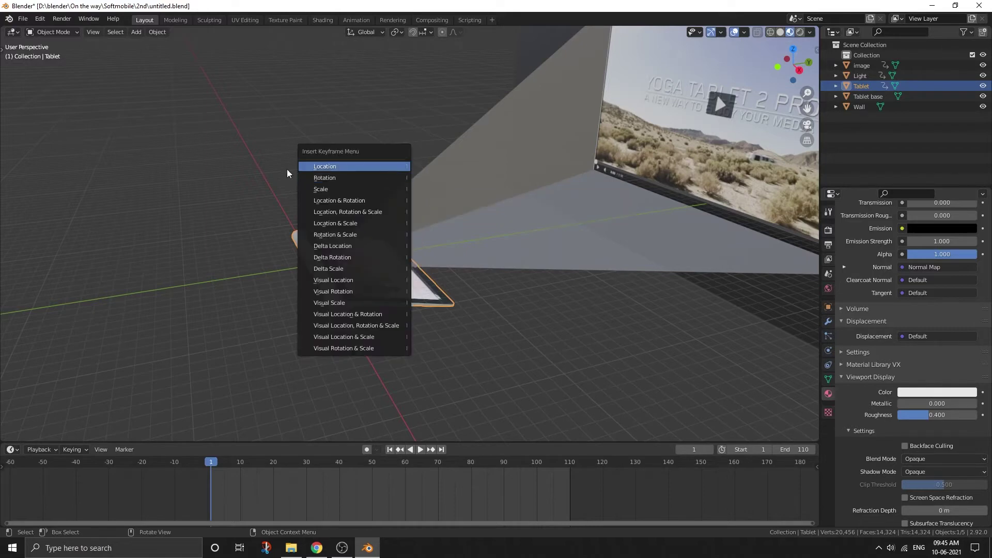
pyautogui.click(348, 181)
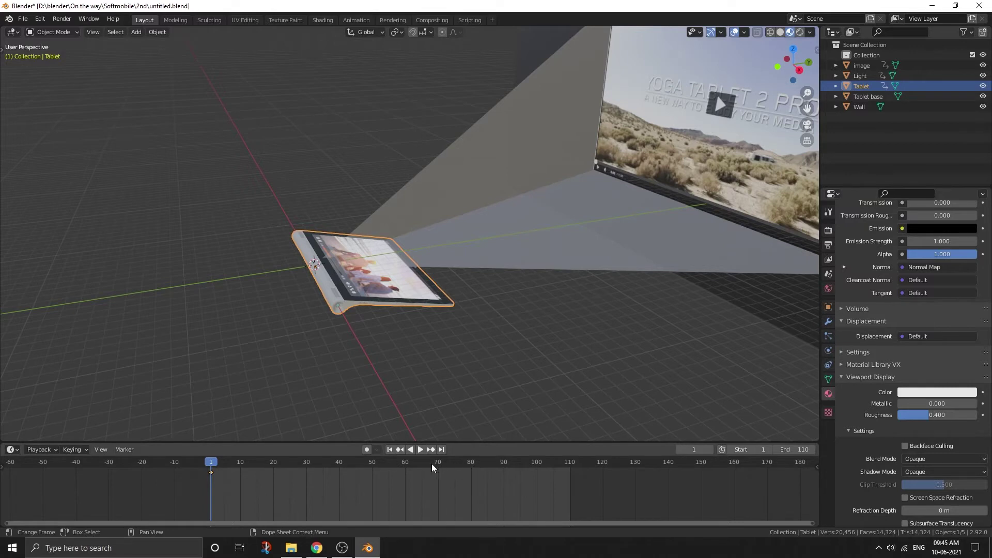
# At frame 60, rotate the Tablet 65° about X to stand upright and key its rotation.
pyautogui.click(405, 463)
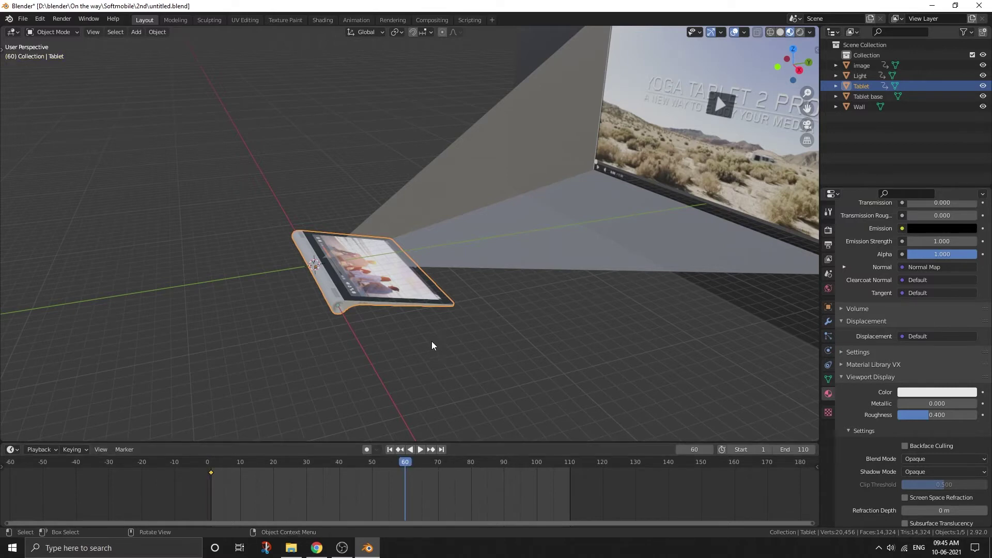
pyautogui.moveTo(432, 342); pyautogui.dragTo(434, 328, button='middle')
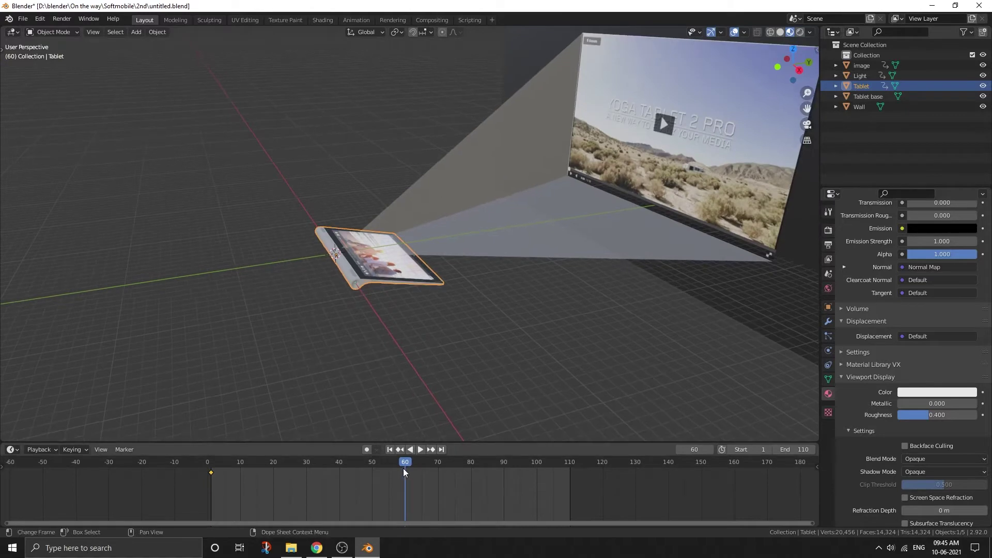
pyautogui.moveTo(302, 460); pyautogui.dragTo(406, 497)
pyautogui.scroll(3, 435, 315)
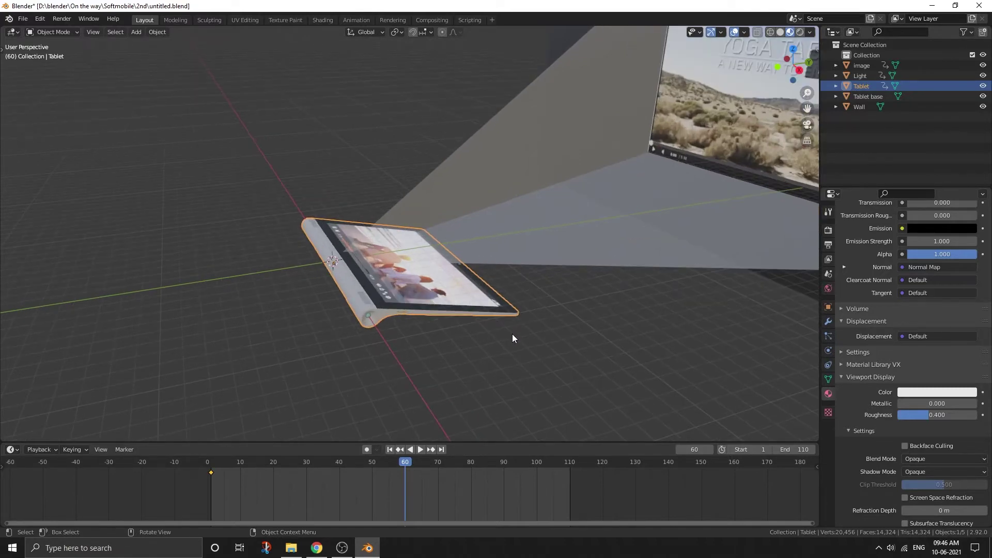
pyautogui.press('r')
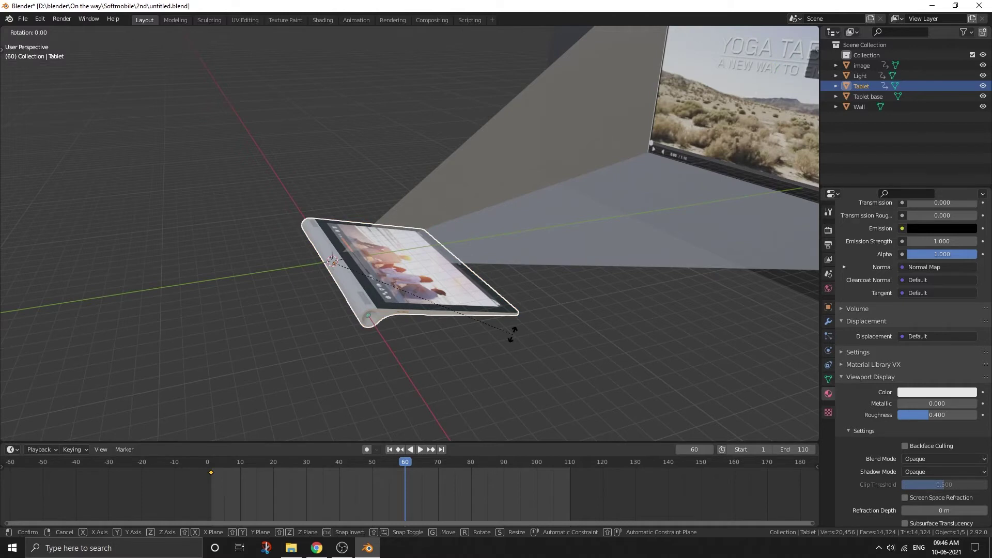
pyautogui.press('x')
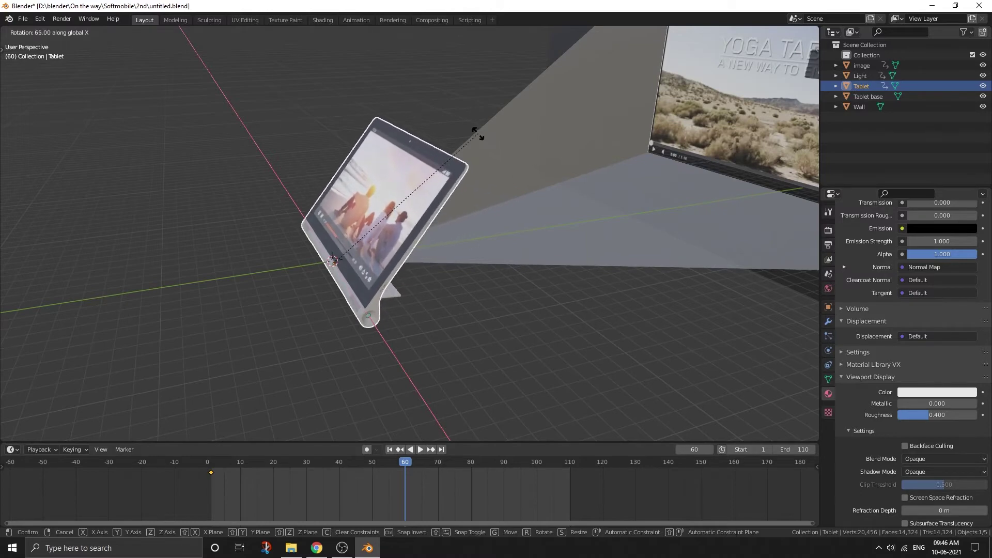
pyautogui.click(394, 111)
pyautogui.moveTo(439, 199)
pyautogui.mouseDown(button='middle')
pyautogui.moveTo(417, 188)
pyautogui.moveTo(400, 196)
pyautogui.moveTo(426, 188)
pyautogui.mouseUp(button='middle')
pyautogui.press('i')
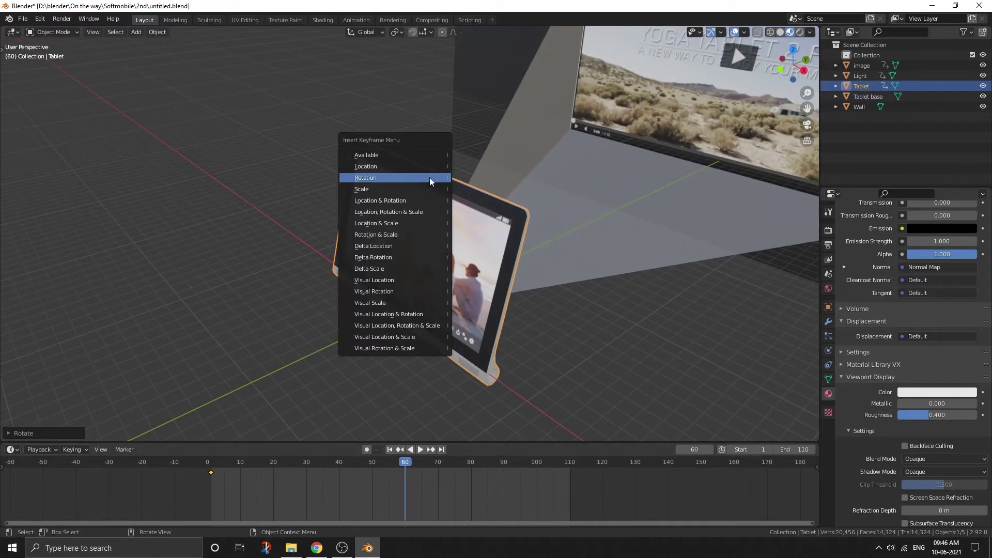
pyautogui.click(406, 179)
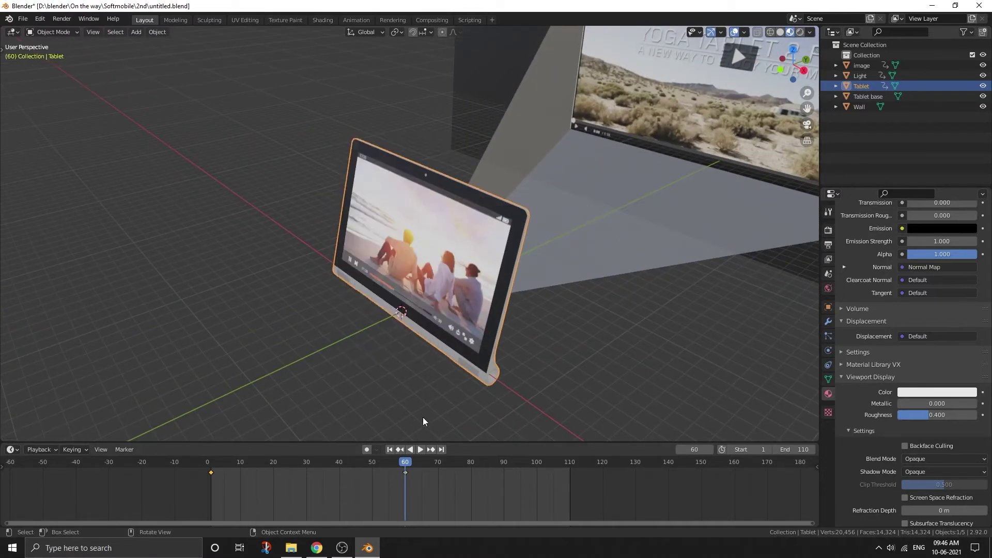
# Play the flat-to-upright tilt from frame 1, stop it, and return to frame 1.
pyautogui.moveTo(407, 428); pyautogui.dragTo(472, 280, button='middle')
pyautogui.click(407, 330)
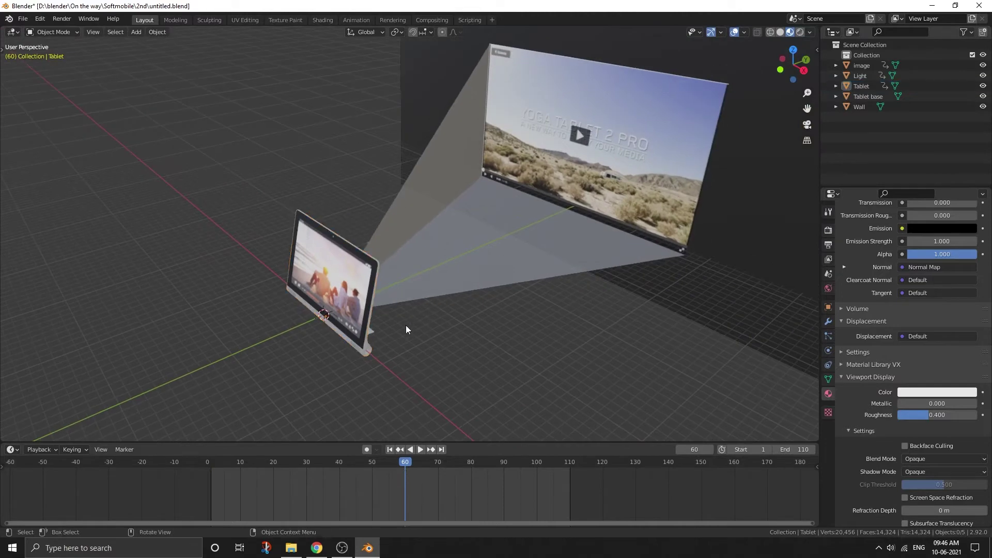
pyautogui.click(354, 308)
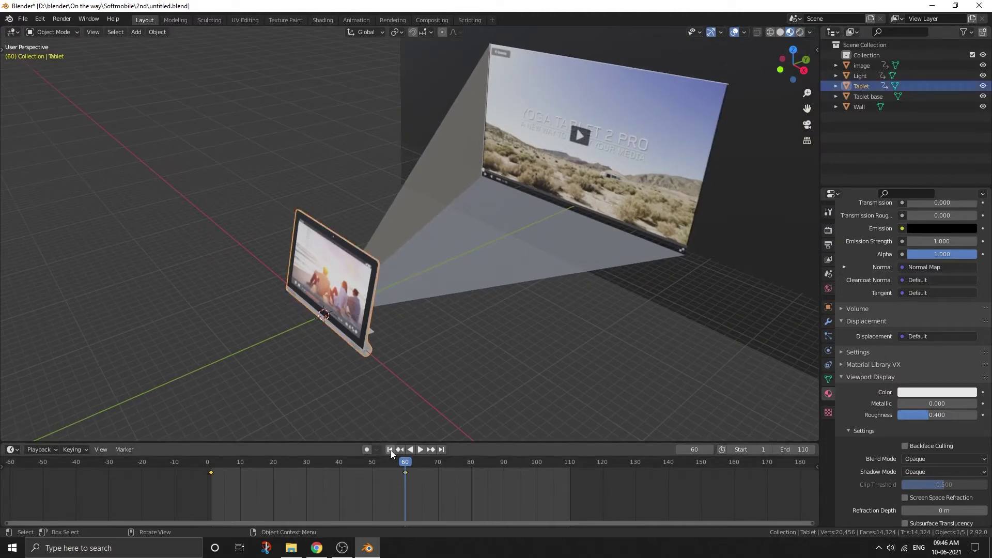
pyautogui.click(390, 449)
pyautogui.press('space')
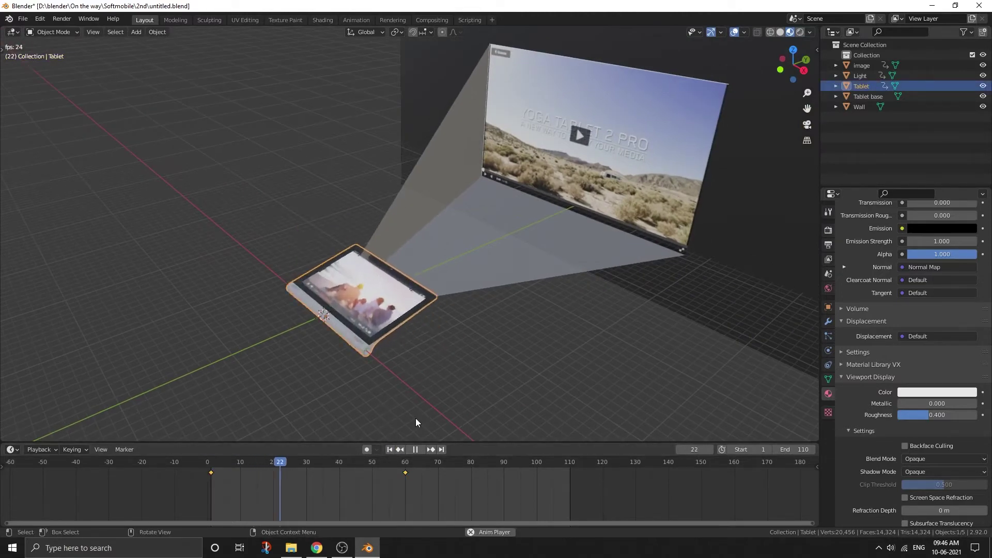
pyautogui.click(415, 450)
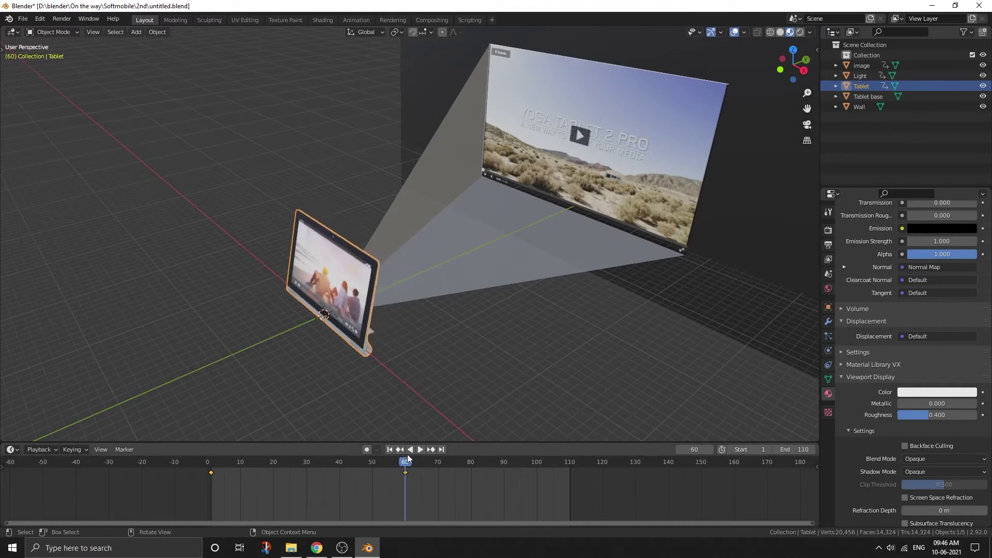
pyautogui.click(391, 450)
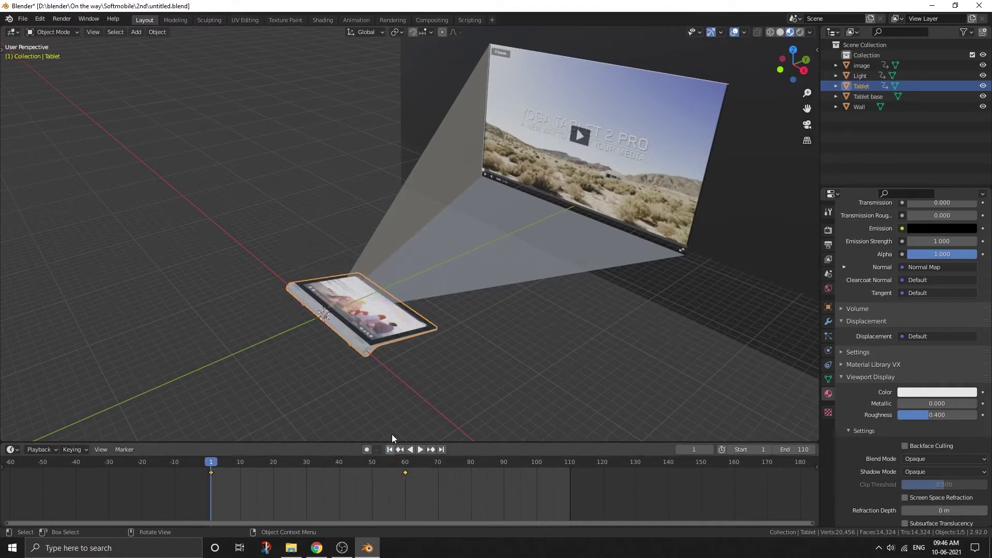
# Select the Light cone and insert a Scale keyframe for it at frame 2.
pyautogui.moveTo(492, 313); pyautogui.dragTo(434, 317, button='middle')
pyautogui.click(465, 312)
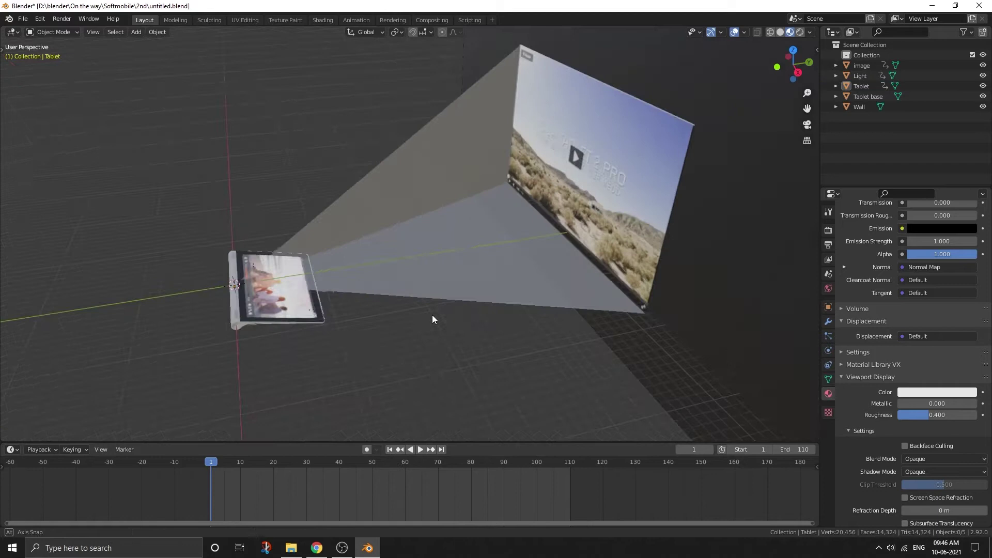
pyautogui.click(451, 274)
pyautogui.moveTo(454, 260); pyautogui.dragTo(421, 268, button='middle')
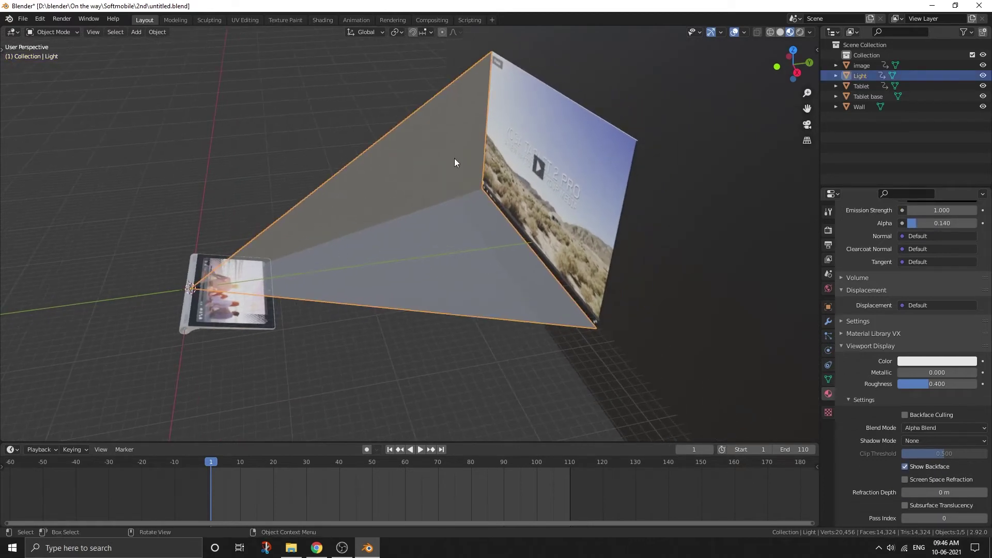
pyautogui.click(556, 131)
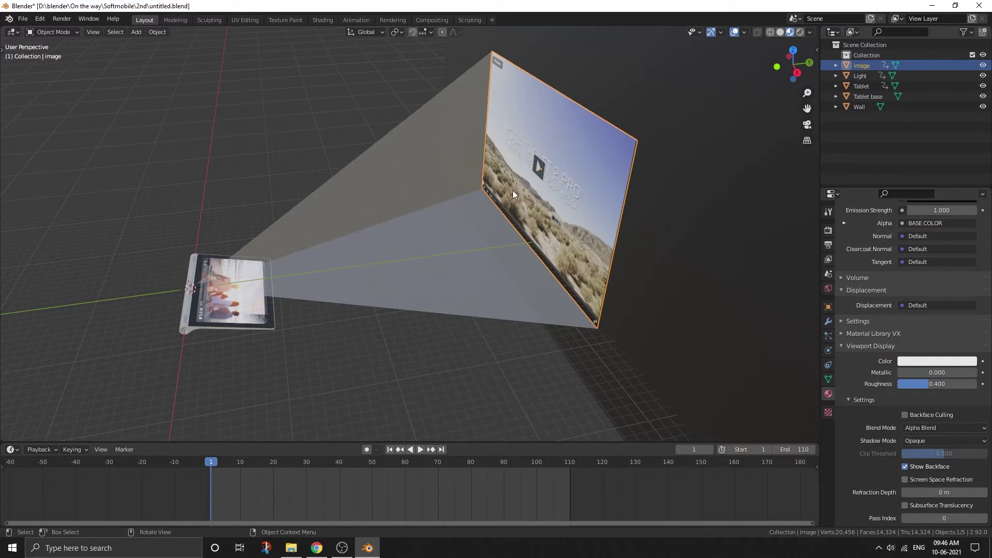
pyautogui.moveTo(514, 194); pyautogui.dragTo(470, 222, button='middle')
pyautogui.click(391, 249)
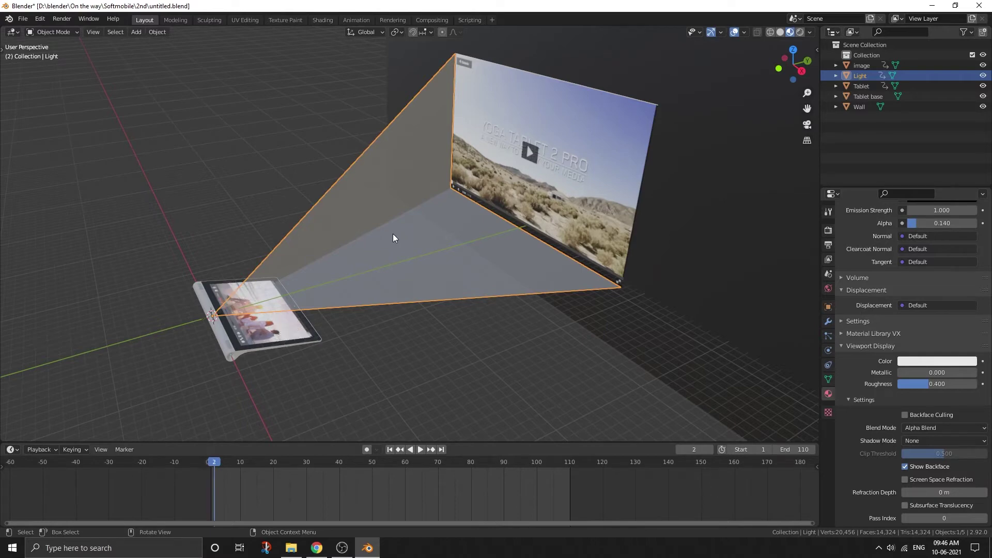
pyautogui.click(212, 468)
pyautogui.scroll(3, 212, 467)
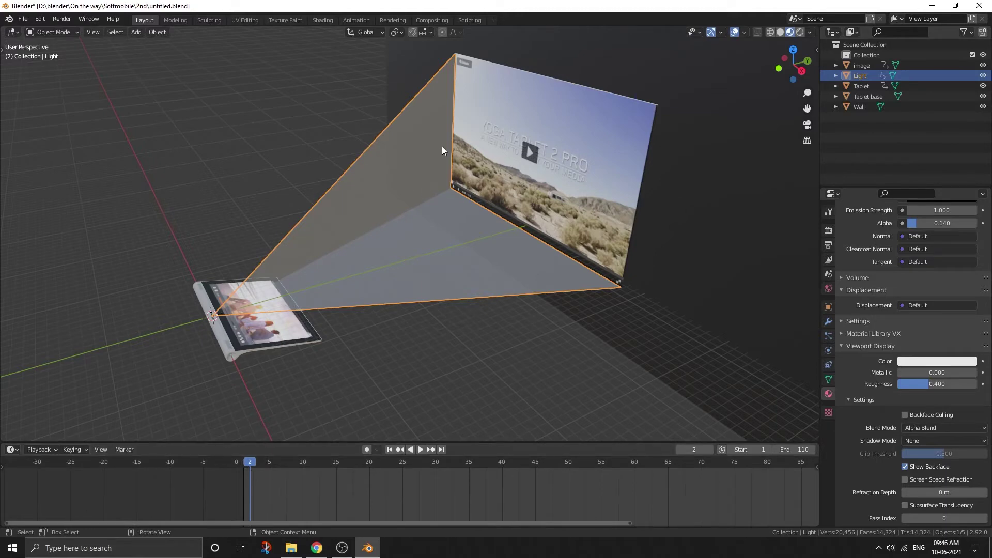
pyautogui.press('i')
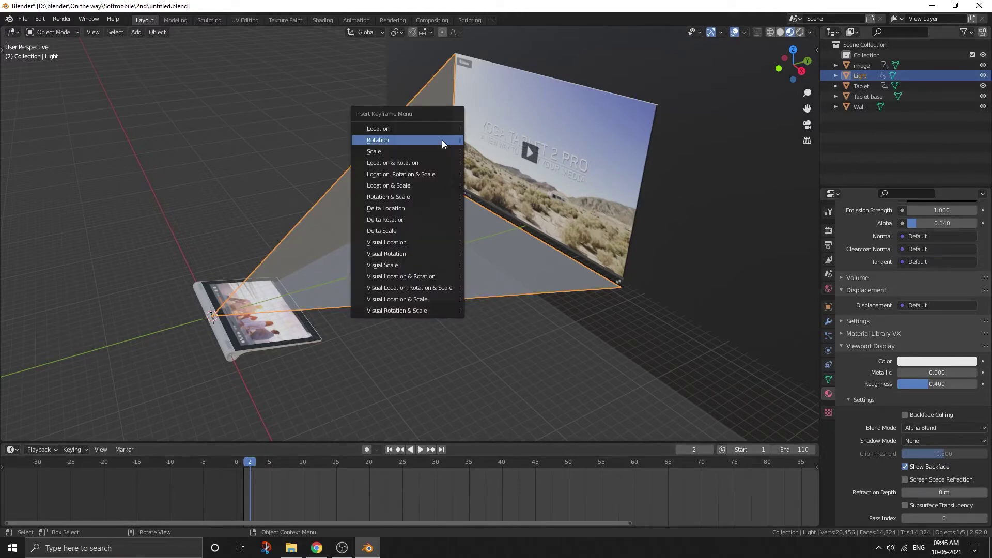
pyautogui.click(394, 151)
# Insert a Scale keyframe on the image plane at frame 2.
pyautogui.click(504, 132)
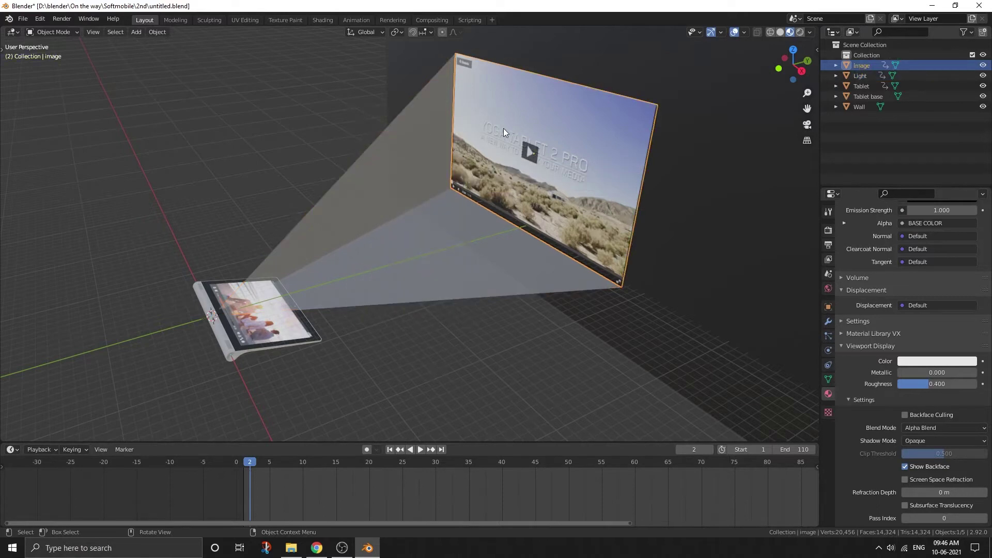
pyautogui.press('i')
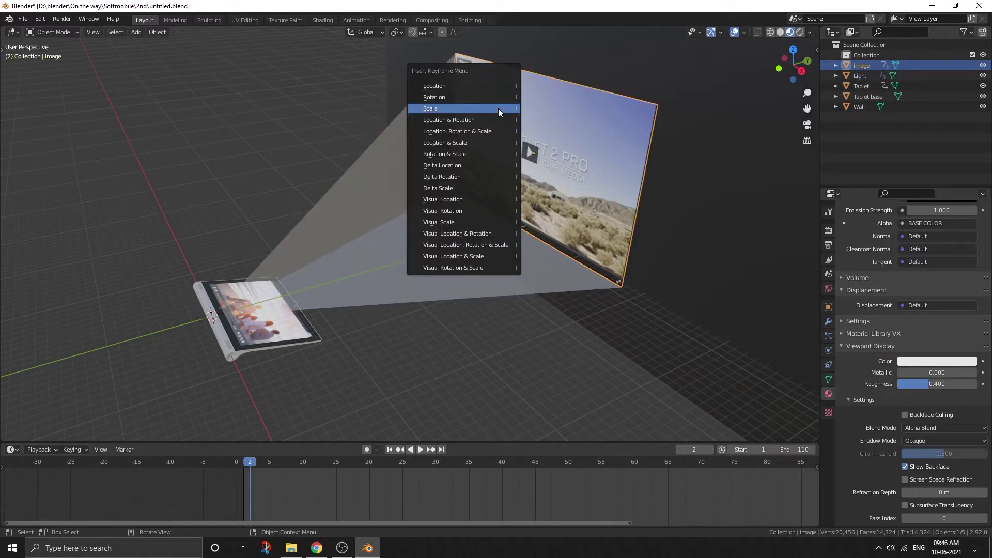
pyautogui.click(498, 107)
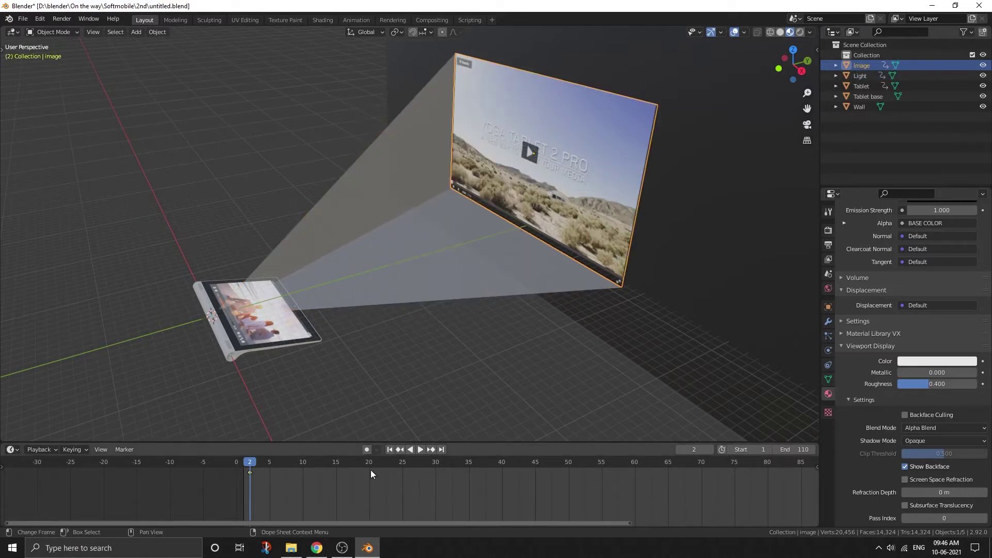
# Return to frame 1 and open the transform sidebar for the image plane.
pyautogui.click(681, 450)
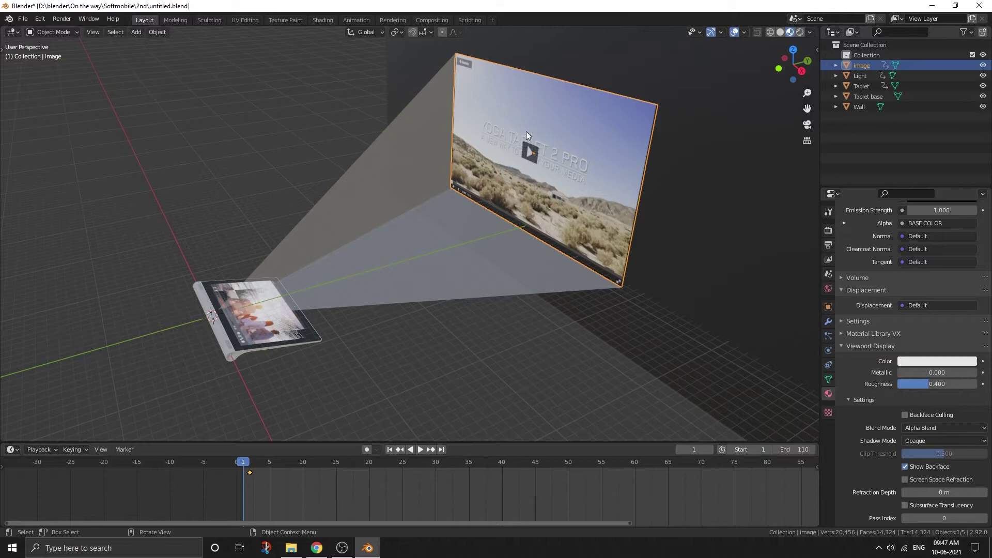
pyautogui.moveTo(606, 231); pyautogui.dragTo(634, 320, button='middle')
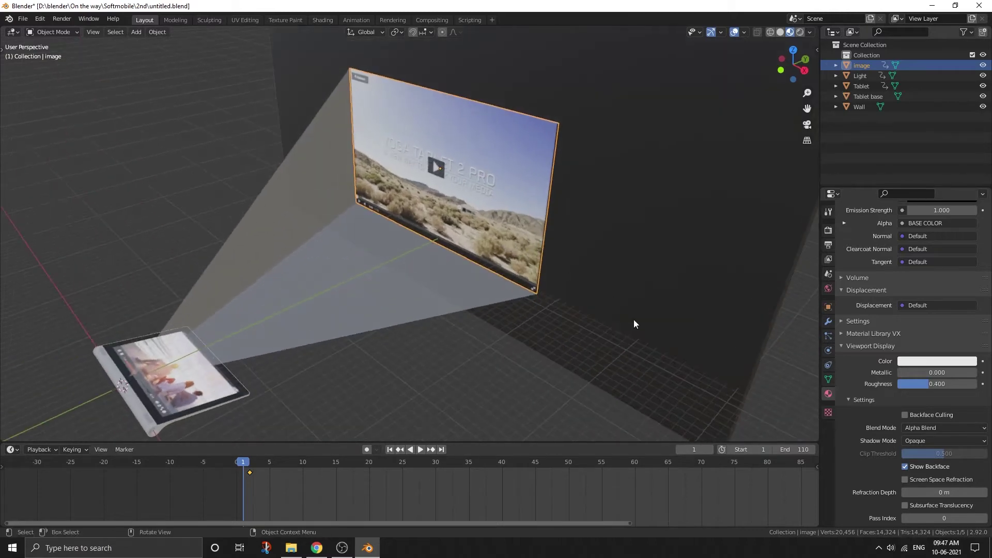
pyautogui.press('s')
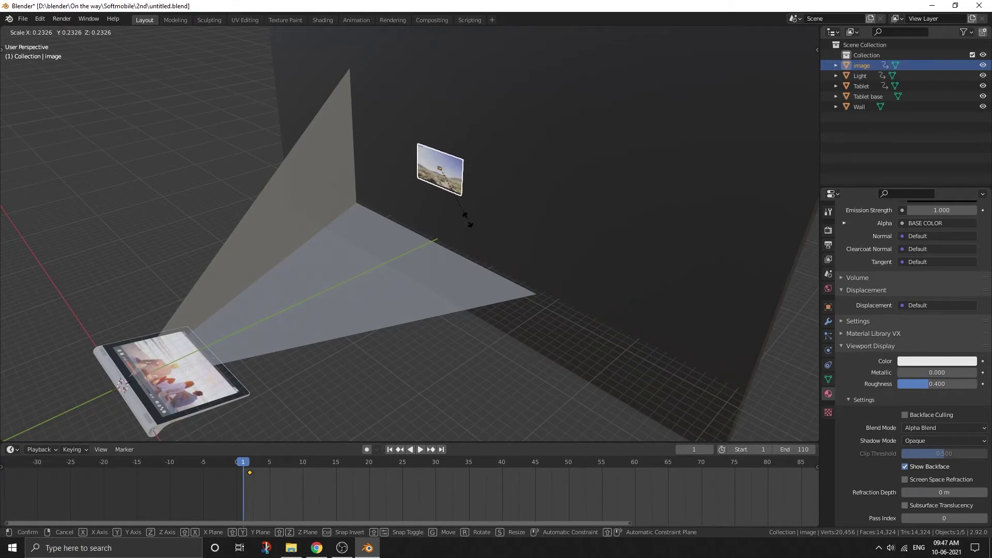
pyautogui.rightClick(469, 223)
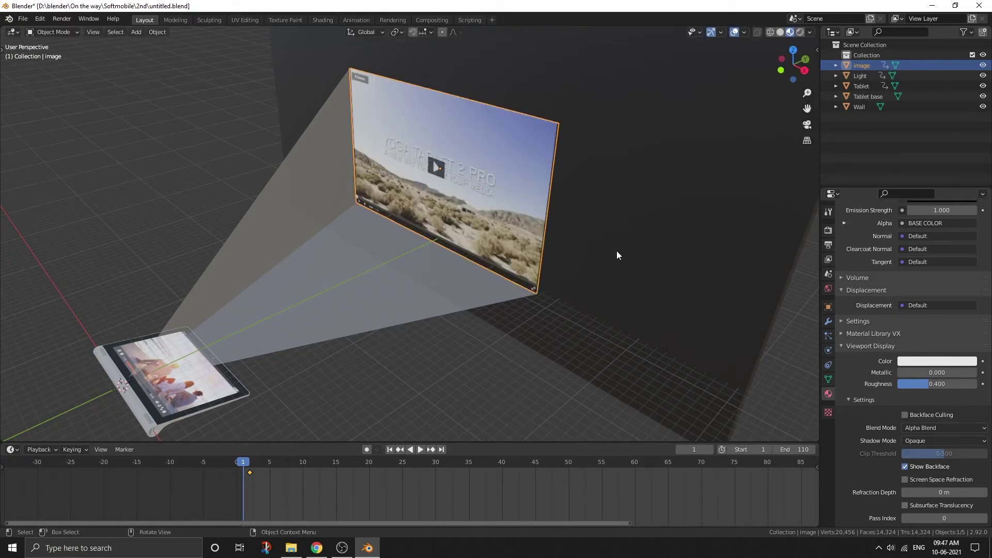
pyautogui.press('n')
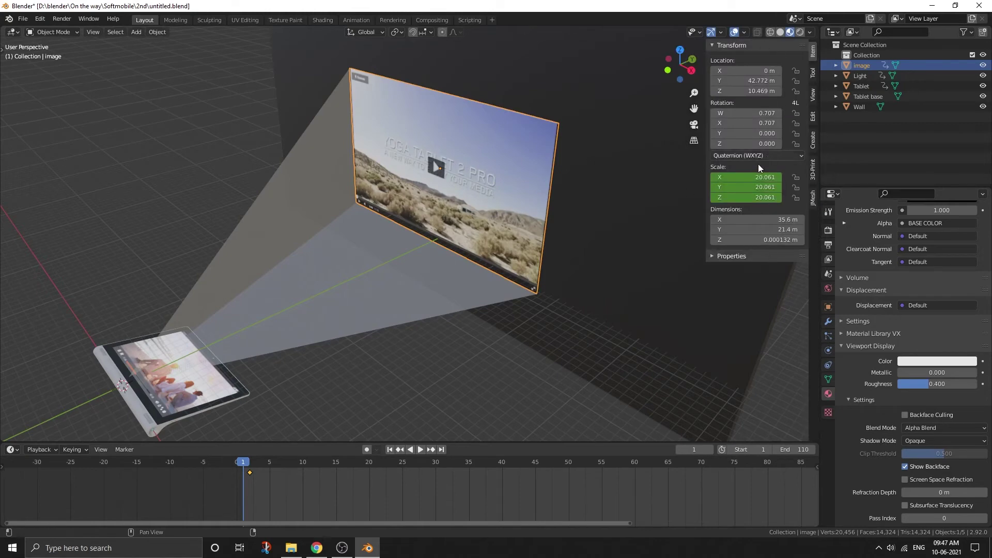
pyautogui.press('n')
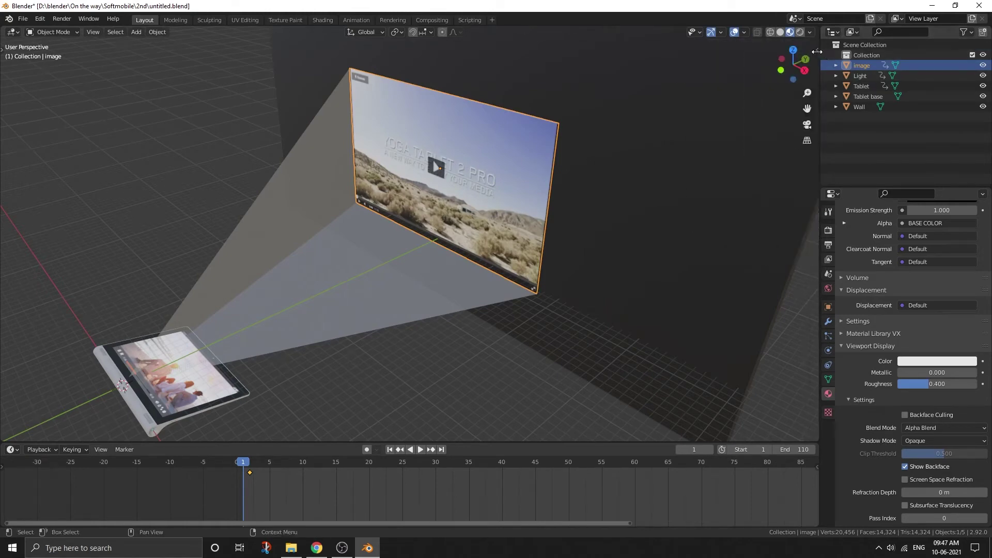
pyautogui.moveTo(817, 51); pyautogui.dragTo(696, 57)
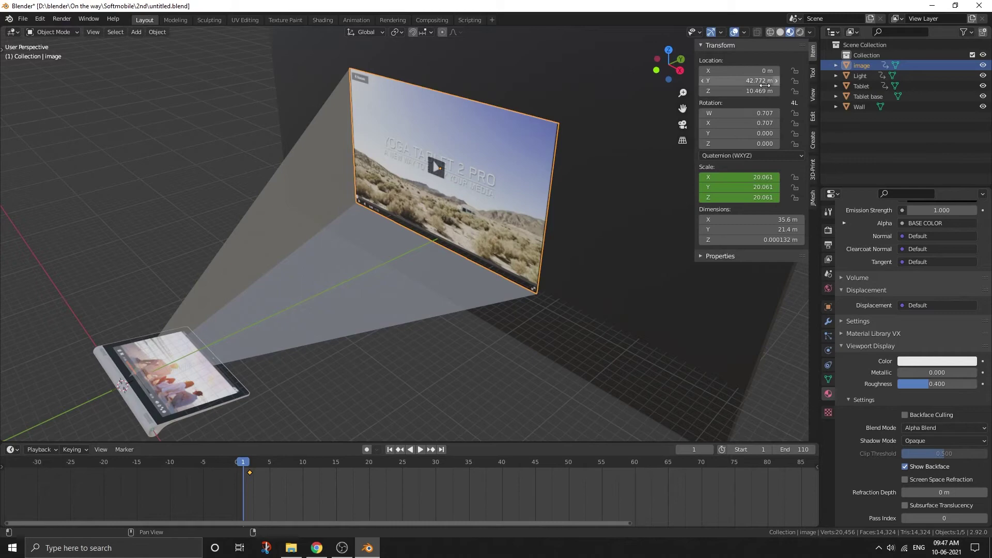
pyautogui.press('n')
pyautogui.moveTo(816, 51); pyautogui.dragTo(685, 52)
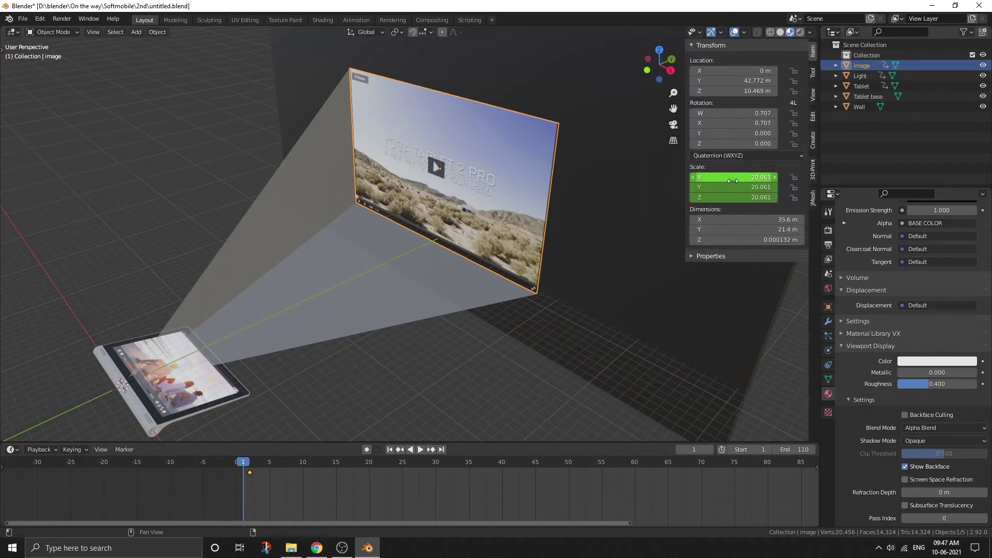
# Set the image plane's X/Y/Z scale to 0 and insert a Scale keyframe.
pyautogui.moveTo(733, 182); pyautogui.dragTo(734, 181)
pyautogui.write('0')
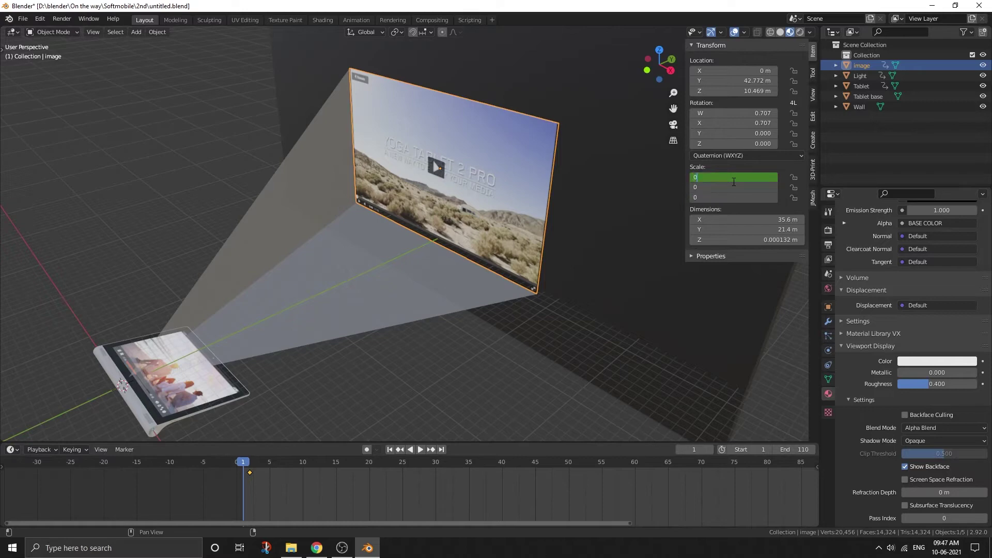
pyautogui.press('Return')
pyautogui.press('i')
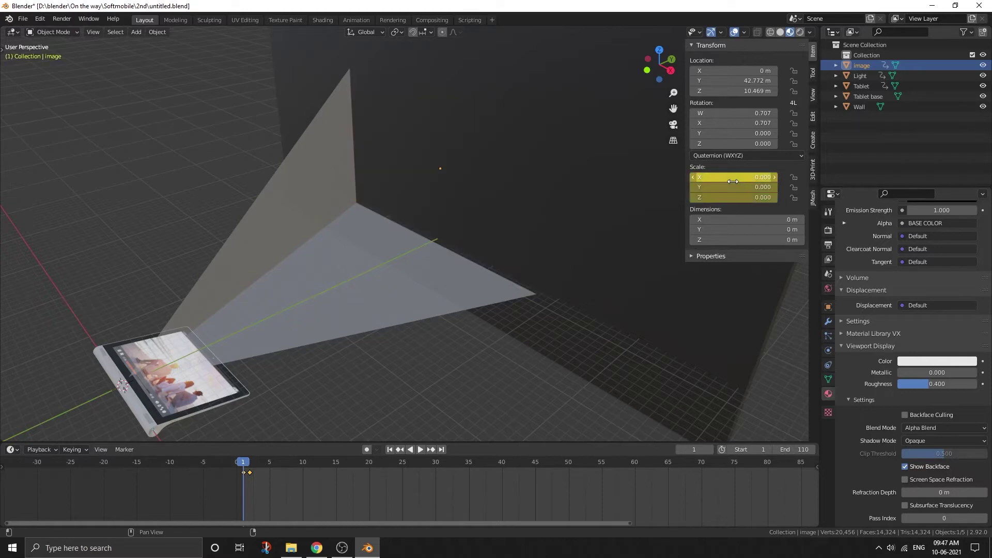
pyautogui.moveTo(470, 232); pyautogui.dragTo(517, 269, button='middle')
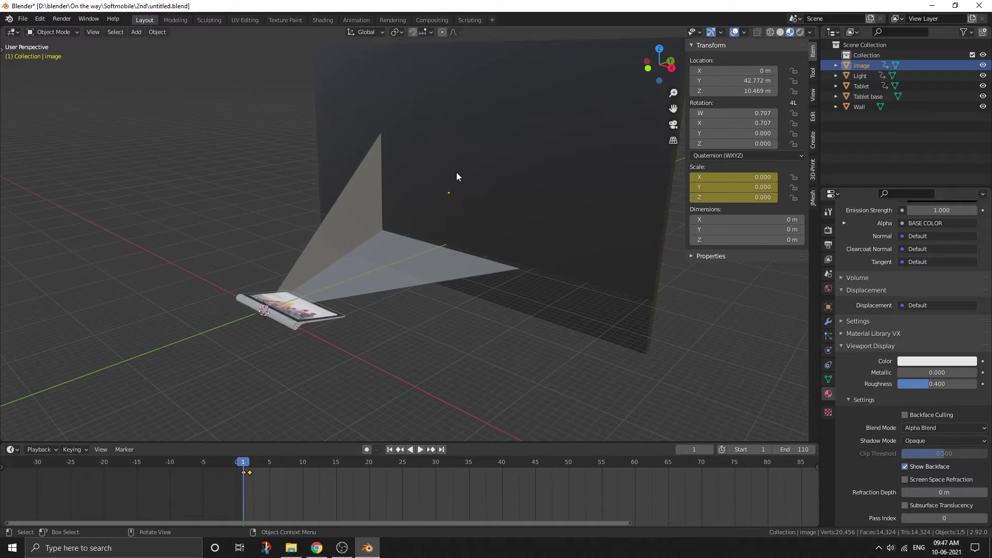
pyautogui.press('i')
pyautogui.click(444, 171)
# Set the Light cone's X/Y/Z scale to 0 and key its Scale at frame 1.
pyautogui.click(362, 242)
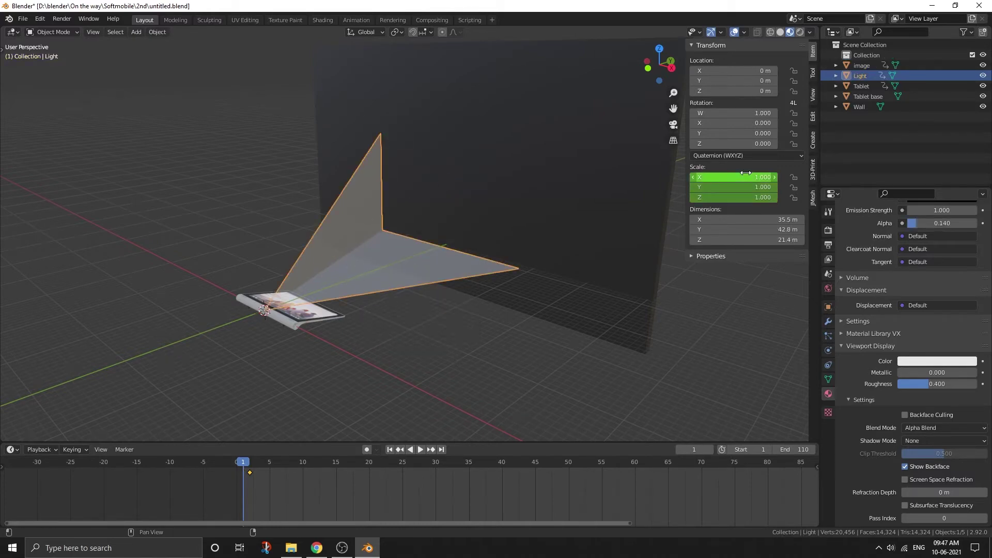
pyautogui.moveTo(744, 177); pyautogui.dragTo(744, 197)
pyautogui.write('0')
pyautogui.press('Return')
pyautogui.press('i')
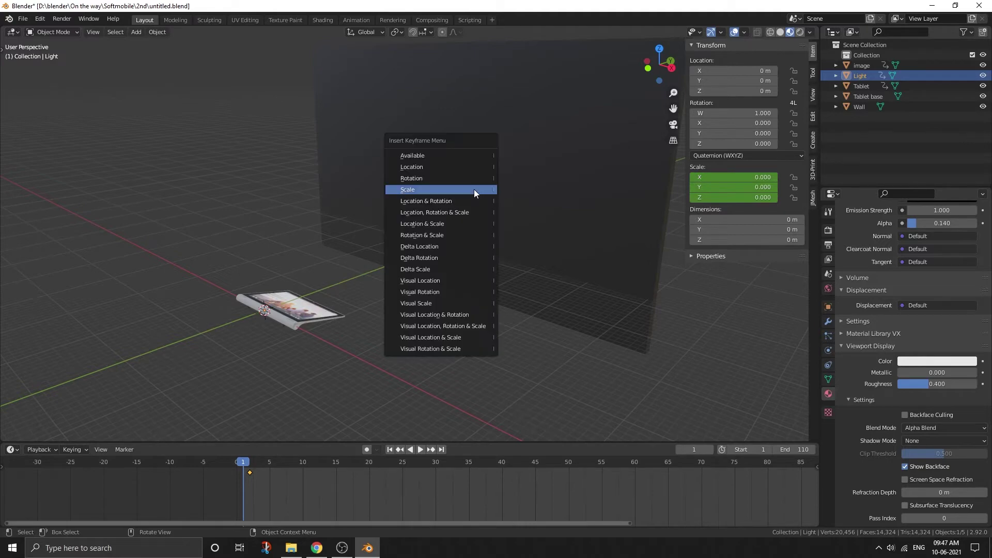
pyautogui.click(454, 190)
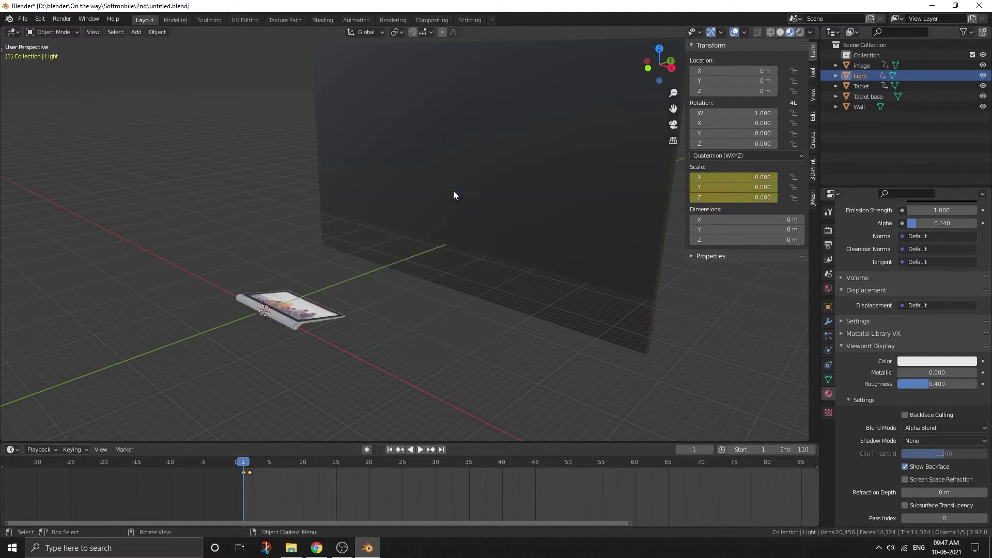
pyautogui.moveTo(454, 194); pyautogui.dragTo(469, 234, button='middle')
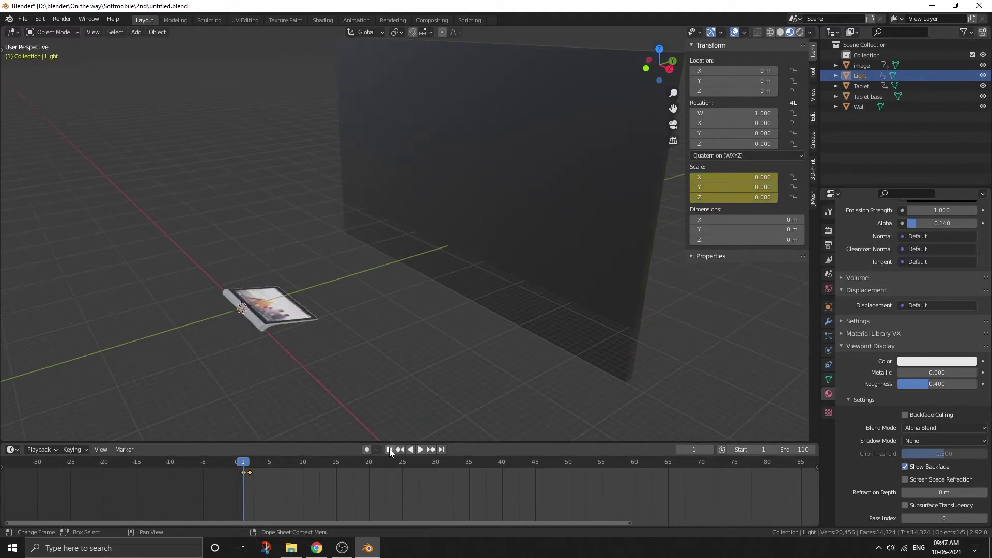
# Play and stop the animation, scrub to frame 17, then select all objects.
pyautogui.press('space')
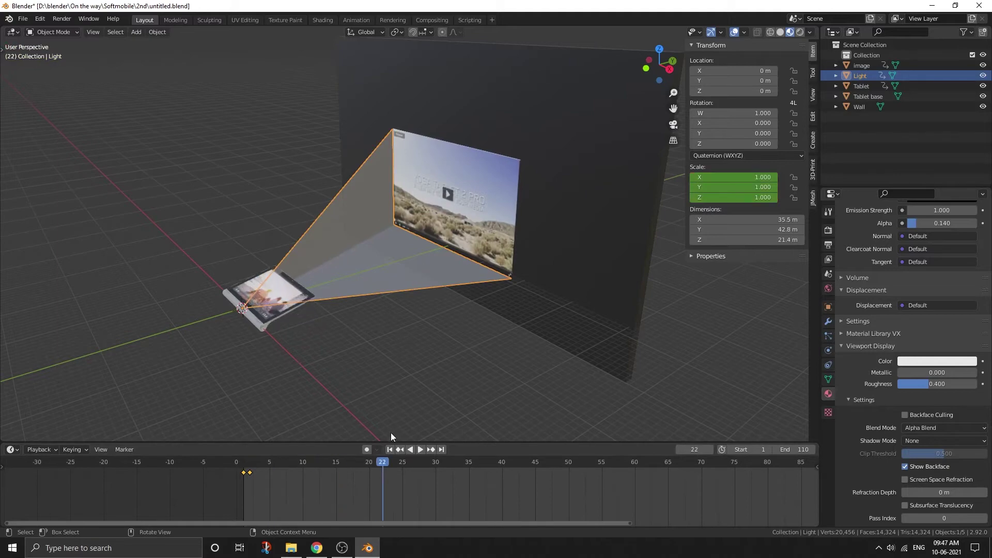
pyautogui.press('Escape')
pyautogui.press('n')
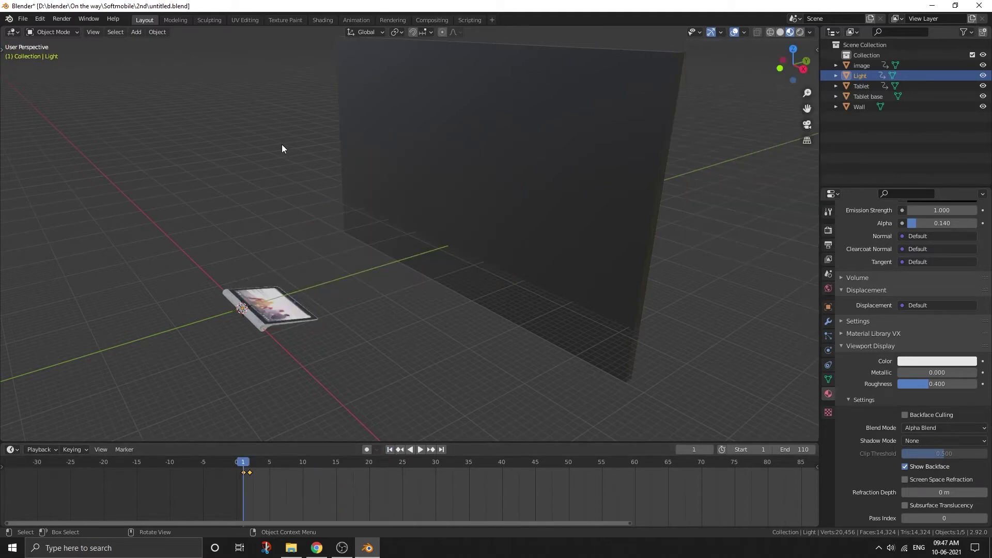
pyautogui.scroll(-3, 351, 143)
pyautogui.moveTo(324, 460); pyautogui.dragTo(349, 460)
pyautogui.press('a')
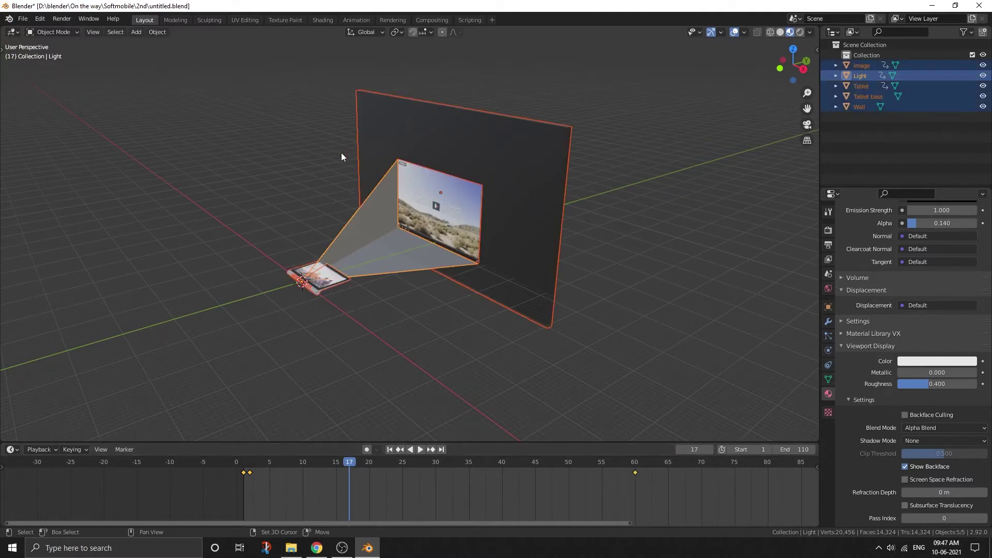
pyautogui.keyDown('shift'); pyautogui.scroll(2, 318, 154); pyautogui.keyUp('shift')
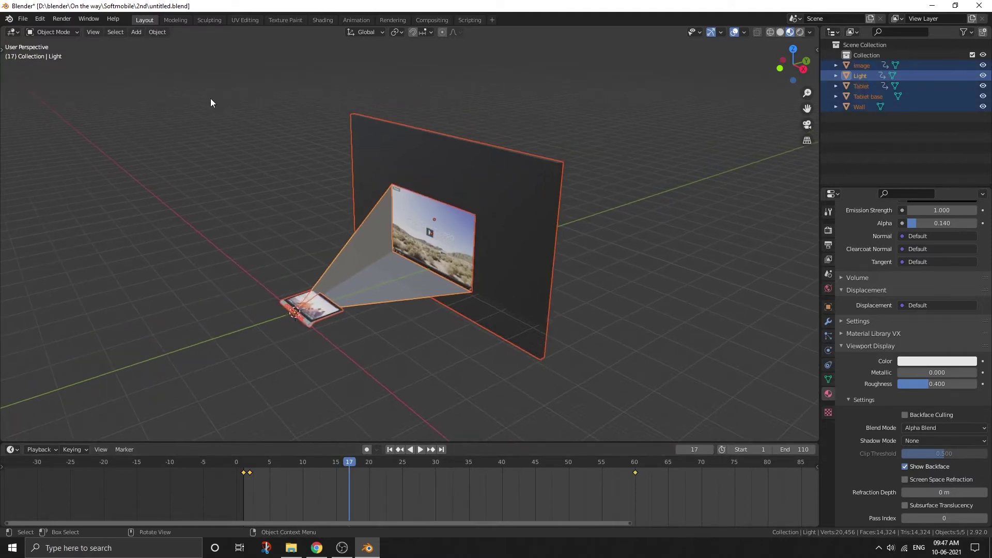
# Export the scene as glTF 2.0 'Tablet animation.glb' with Apply Modifiers enabled.
pyautogui.click(23, 19)
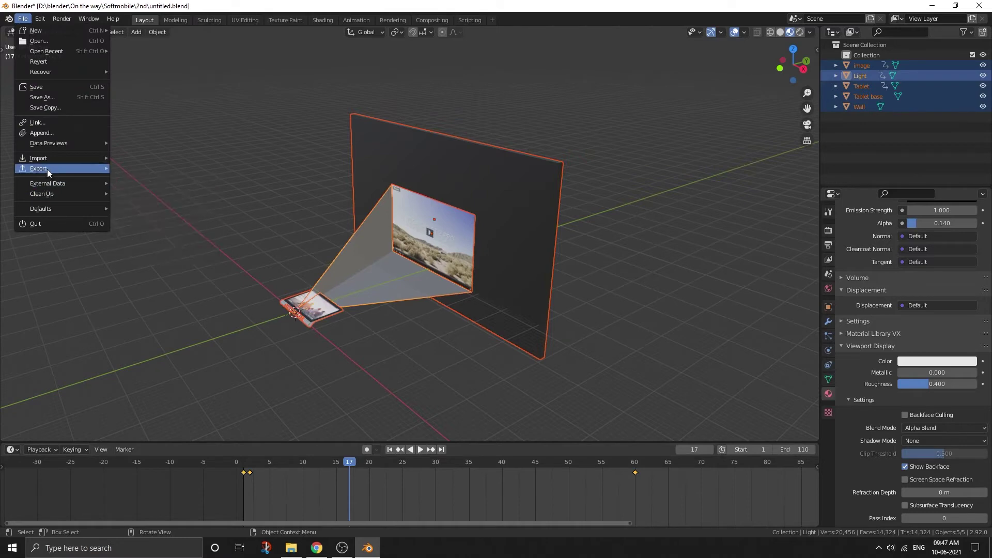
pyautogui.moveTo(47, 169)
pyautogui.click(185, 239)
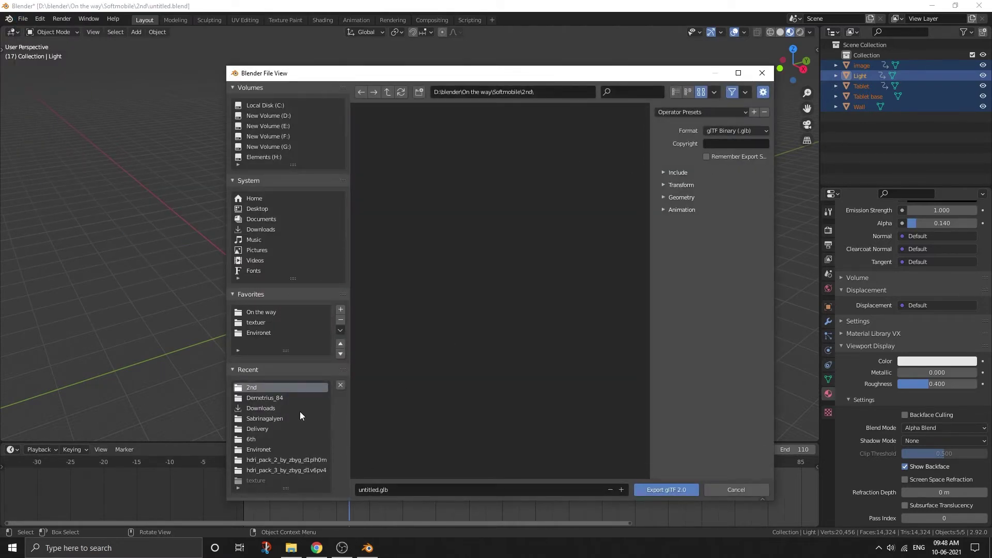
pyautogui.click(440, 489)
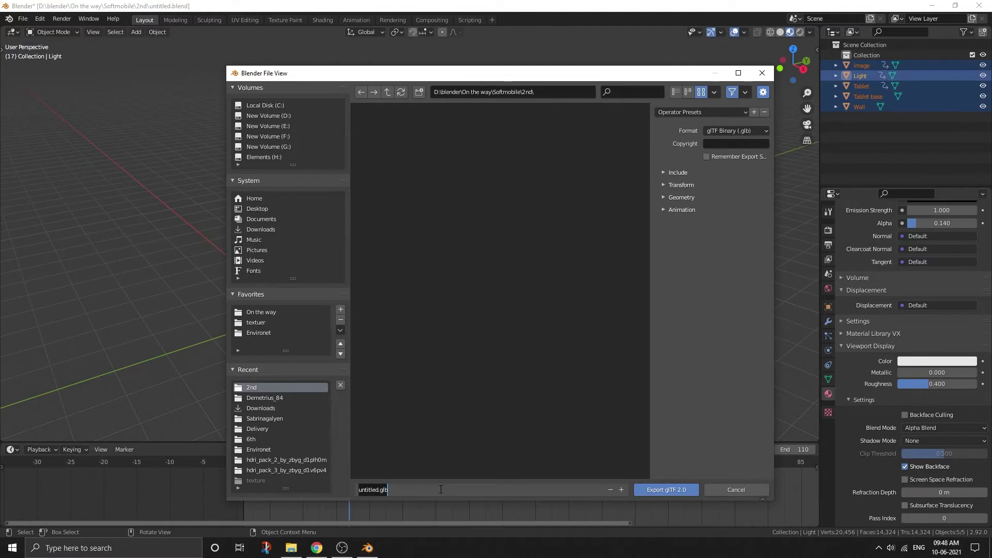
pyautogui.write('Tablet anaim')
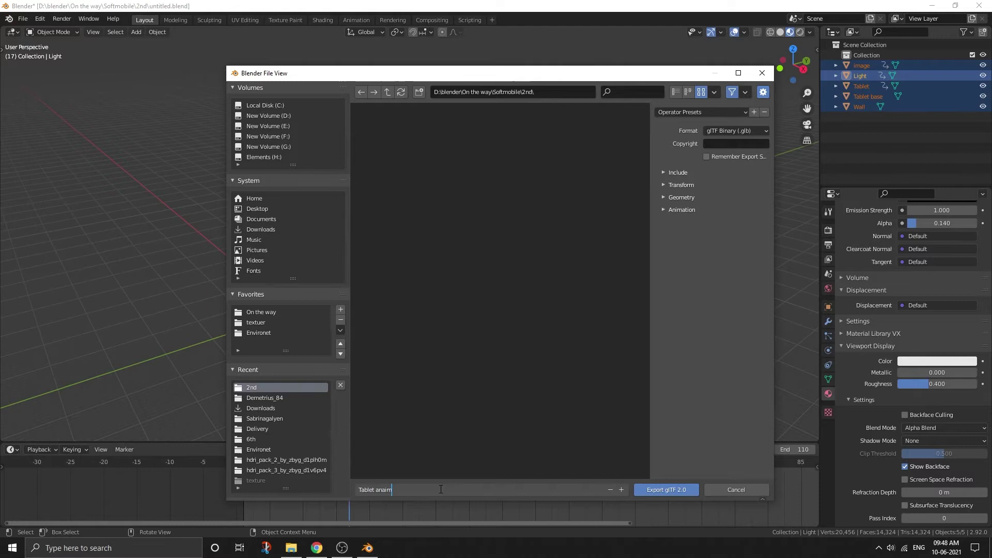
pyautogui.press('BackSpace')
pyautogui.press('BackSpace')
pyautogui.press('BackSpace')
pyautogui.press('BackSpace')
pyautogui.press('BackSpace')
pyautogui.press('BackSpace')
pyautogui.write('imation')
pyautogui.press('Return')
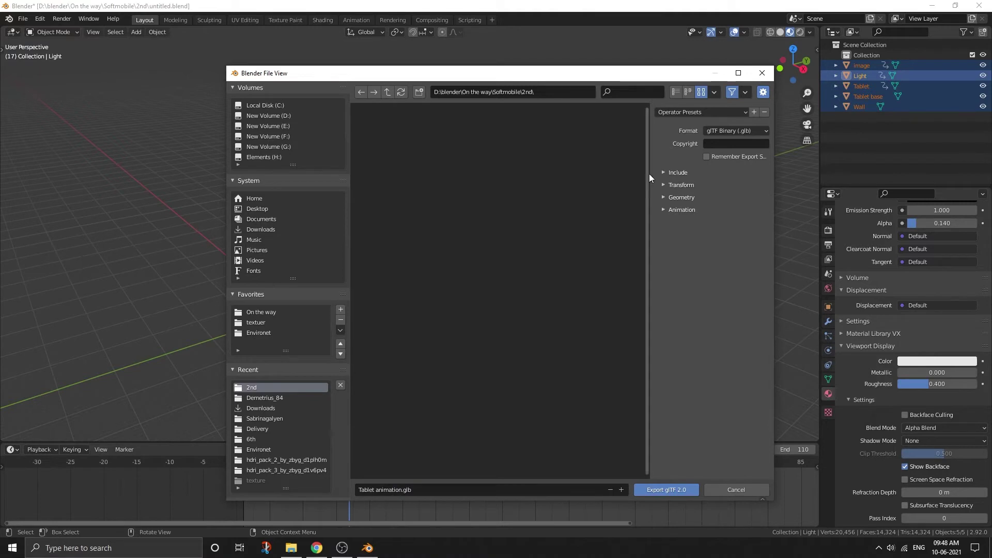
pyautogui.click(665, 197)
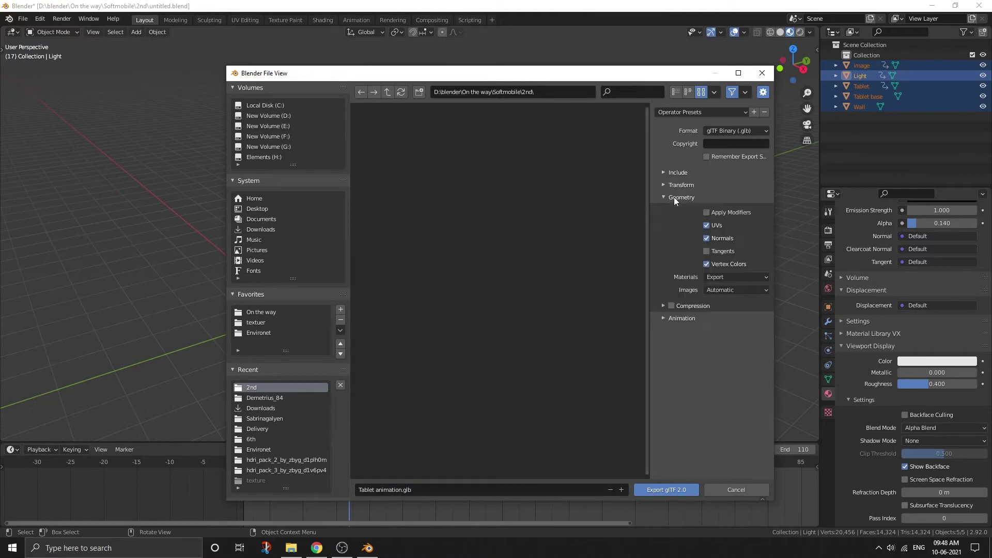
pyautogui.click(706, 214)
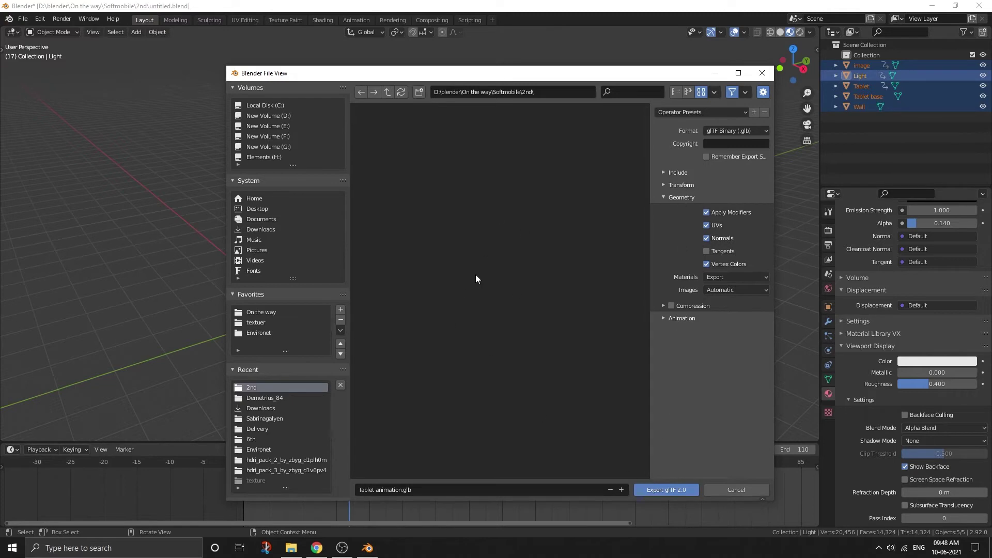
pyautogui.click(656, 490)
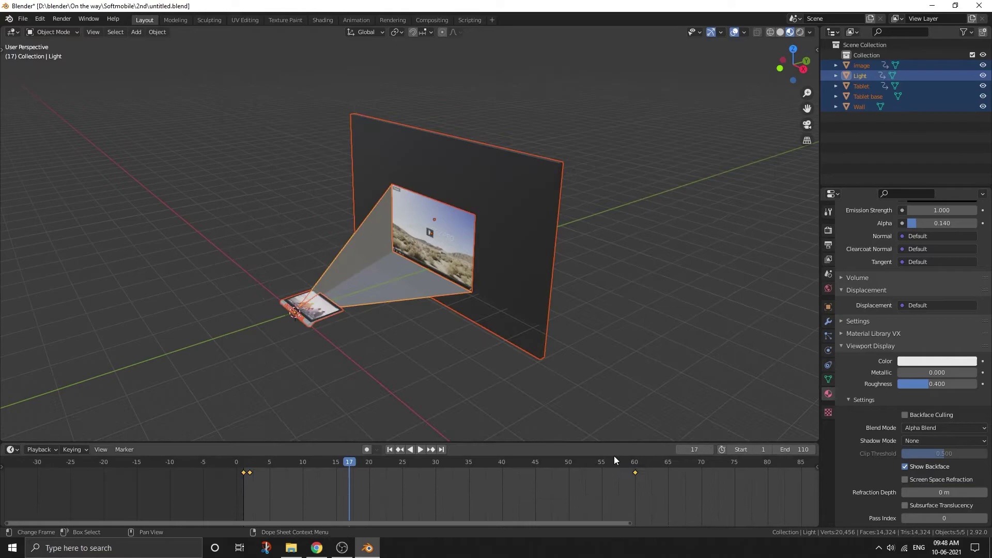
# Check the exported file in Explorer, then bring up the p3d.in gallery in Chrome.
pyautogui.click(291, 548)
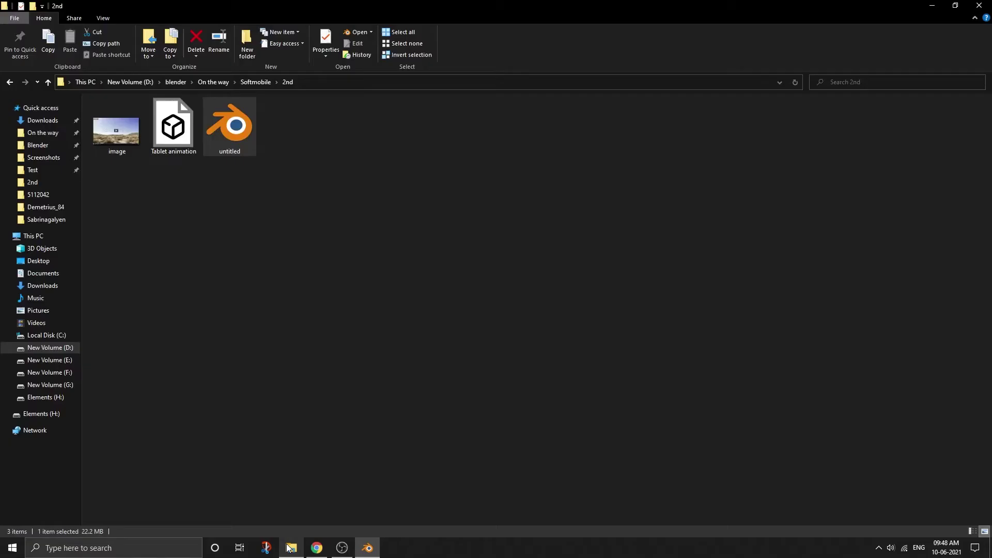
pyautogui.click(159, 126)
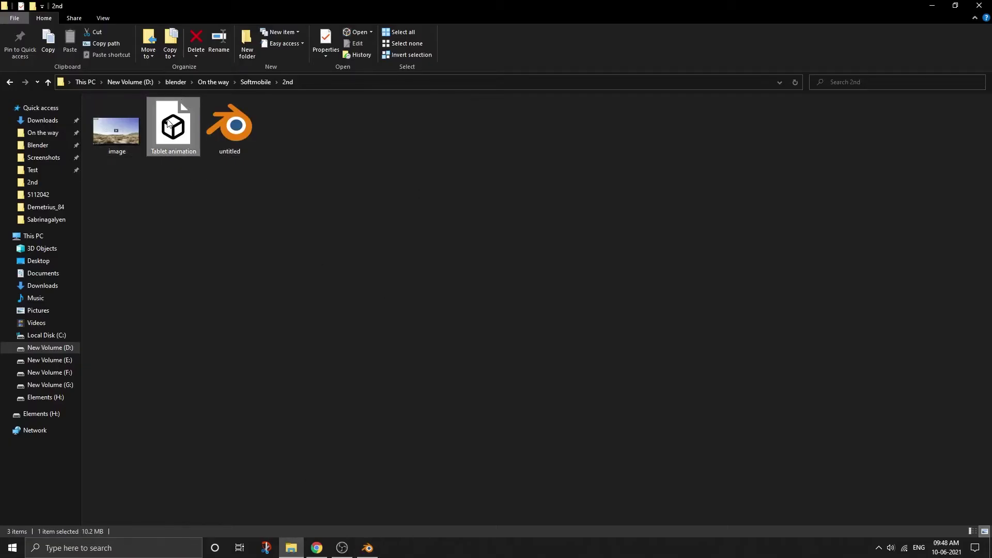
pyautogui.click(315, 549)
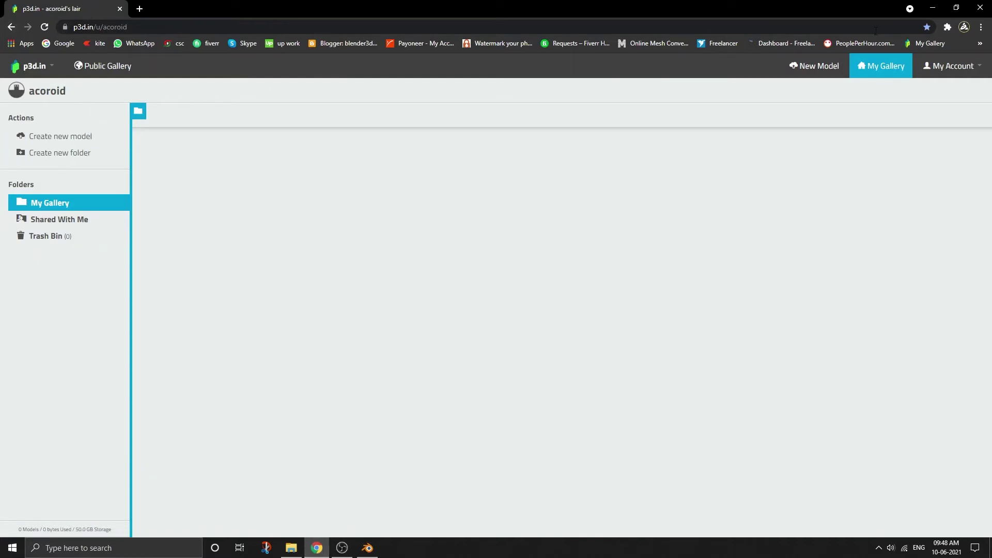
# Create a new p3d.in model by uploading the Tablet animation file.
pyautogui.click(51, 140)
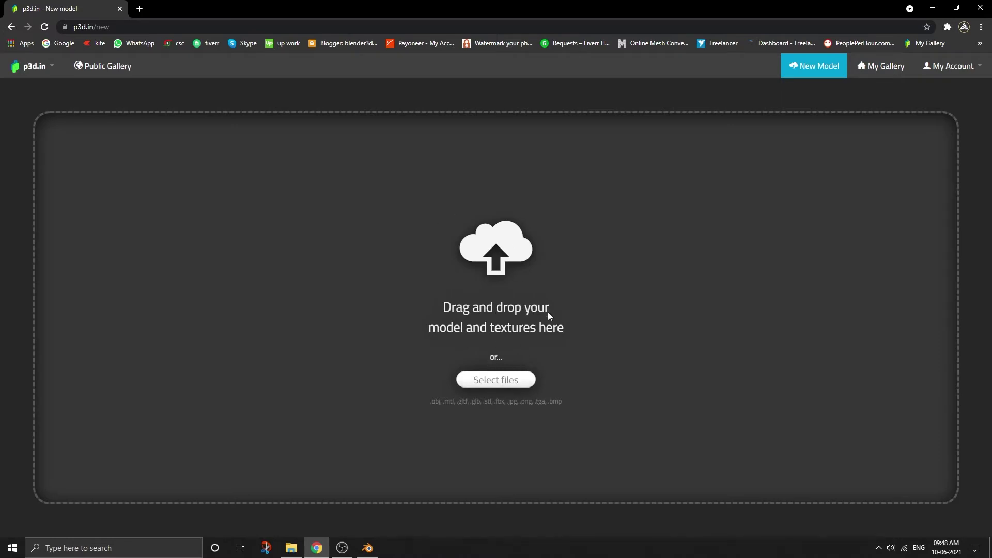
pyautogui.click(497, 379)
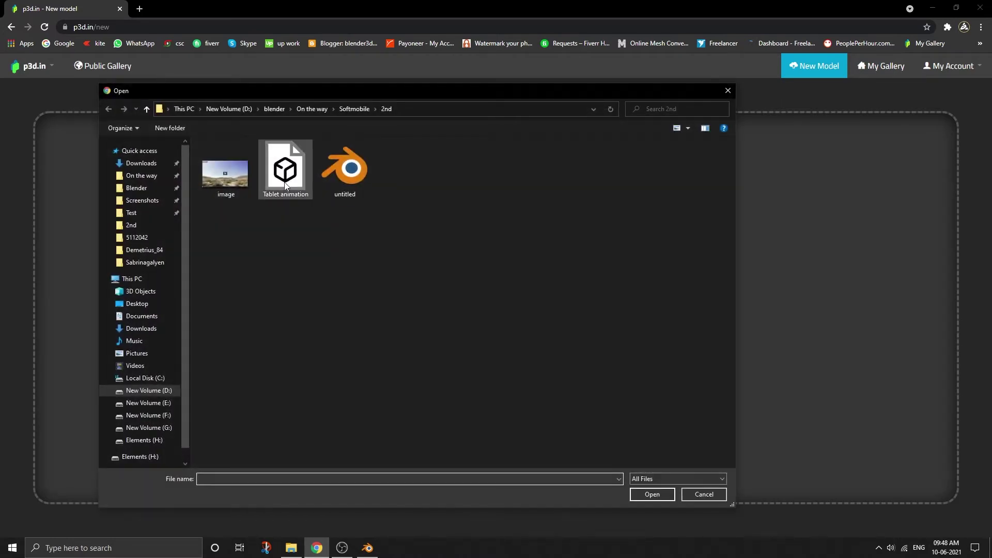
pyautogui.click(285, 170)
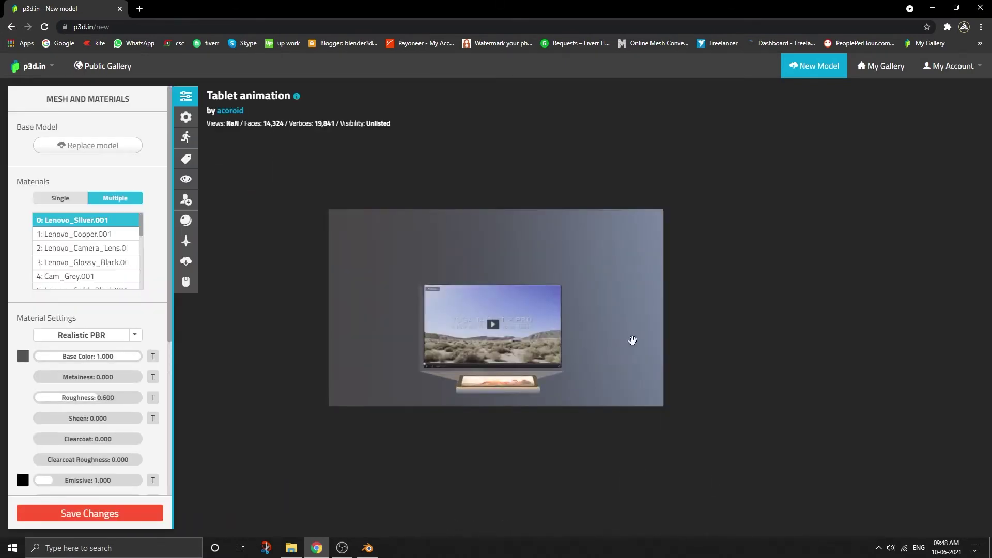
# Disable imageAction, imageAction.001, LightAction.001 and TabletAction.001, briefly testing TabletAction.001.
pyautogui.moveTo(633, 340); pyautogui.dragTo(562, 324)
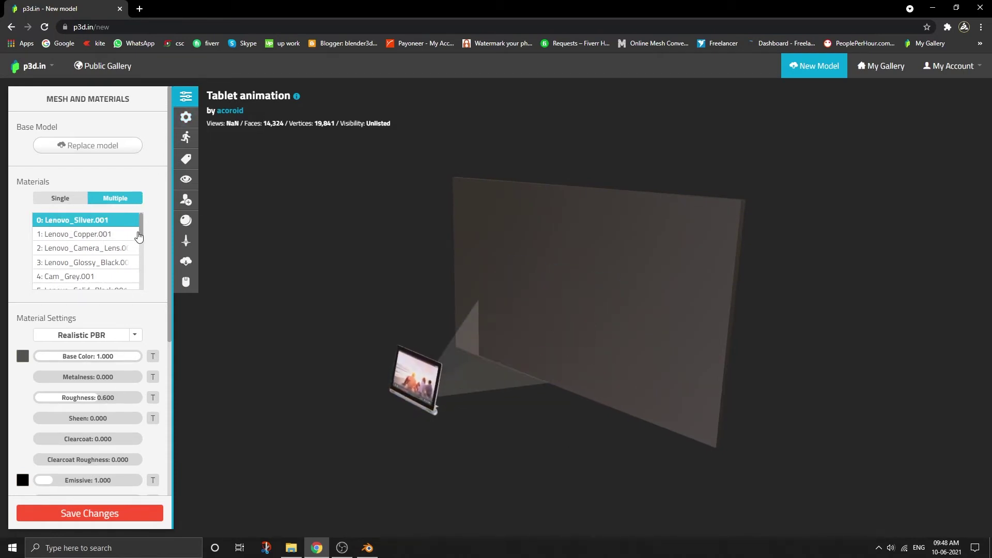
pyautogui.click(187, 140)
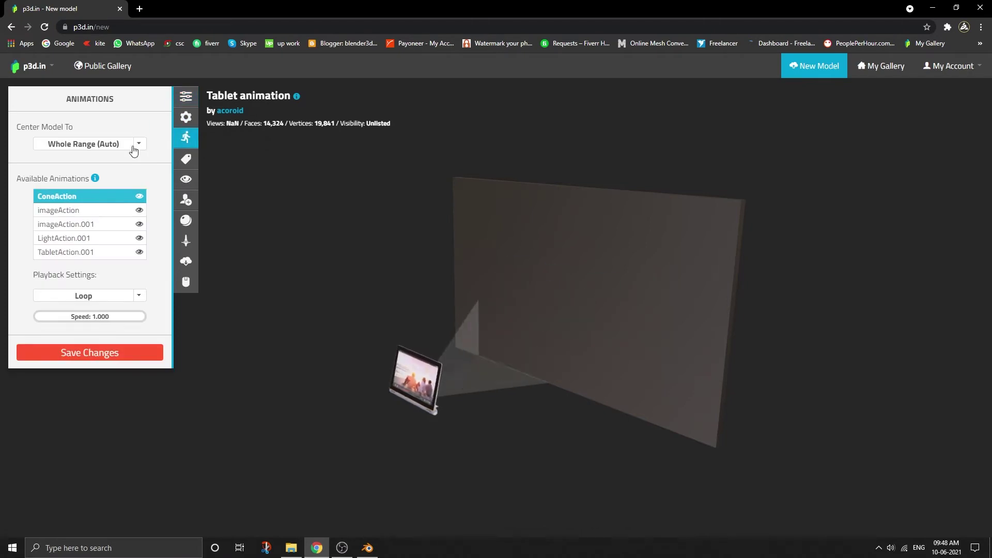
pyautogui.click(139, 211)
pyautogui.click(139, 224)
pyautogui.click(139, 238)
pyautogui.click(139, 252)
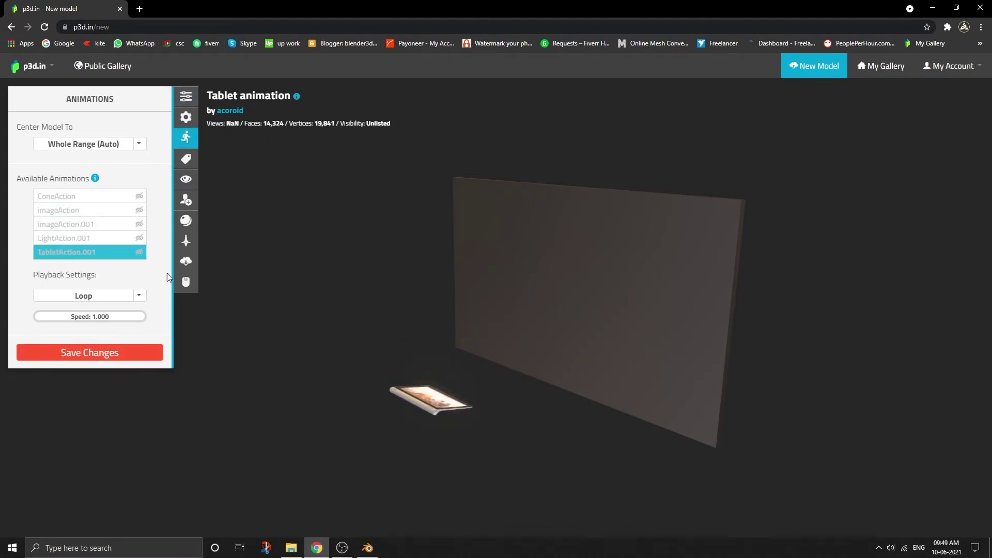
pyautogui.click(138, 255)
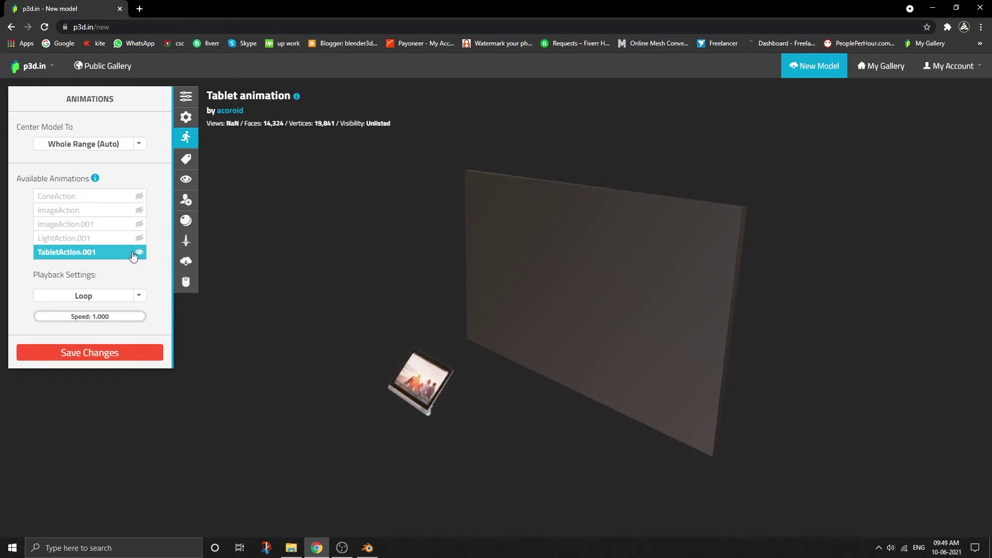
pyautogui.click(132, 255)
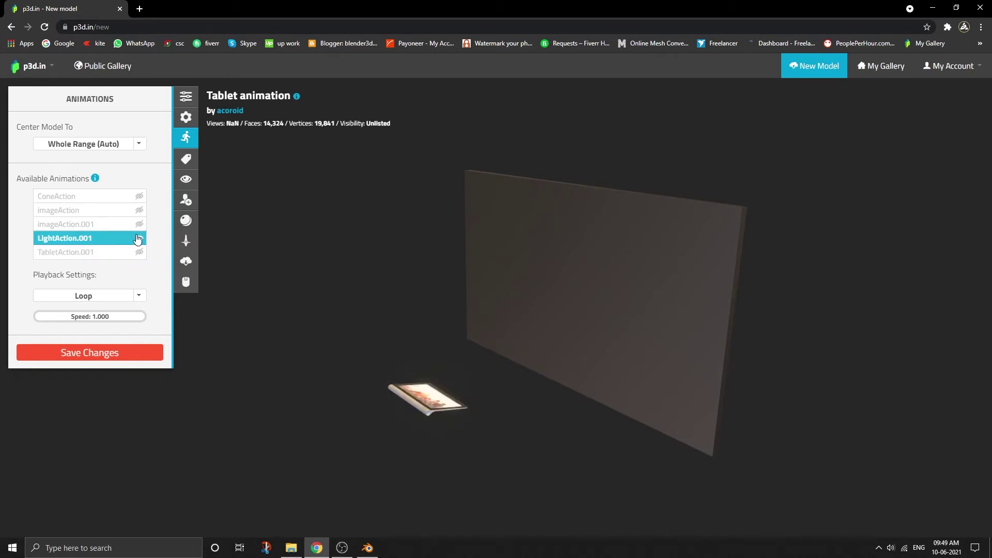
pyautogui.click(139, 239)
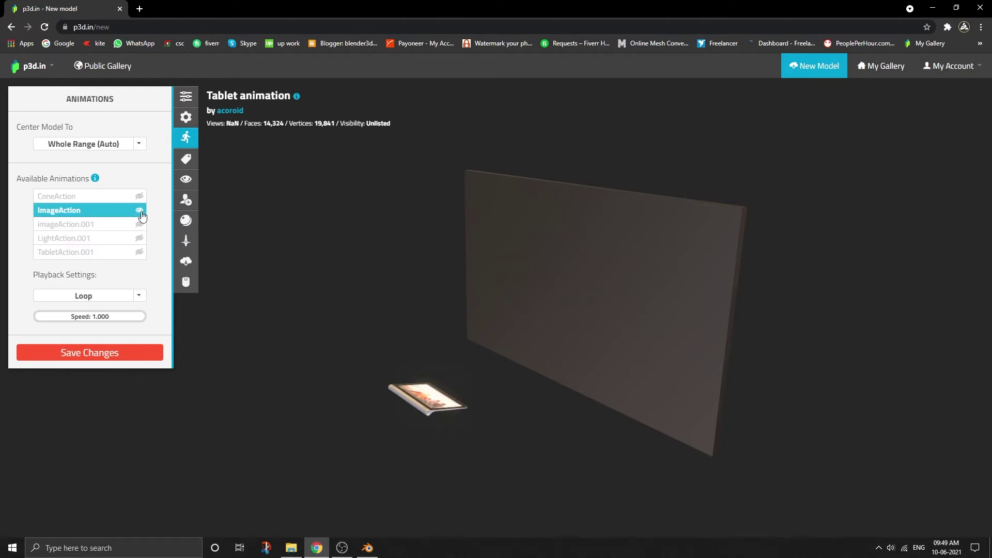
pyautogui.click(139, 210)
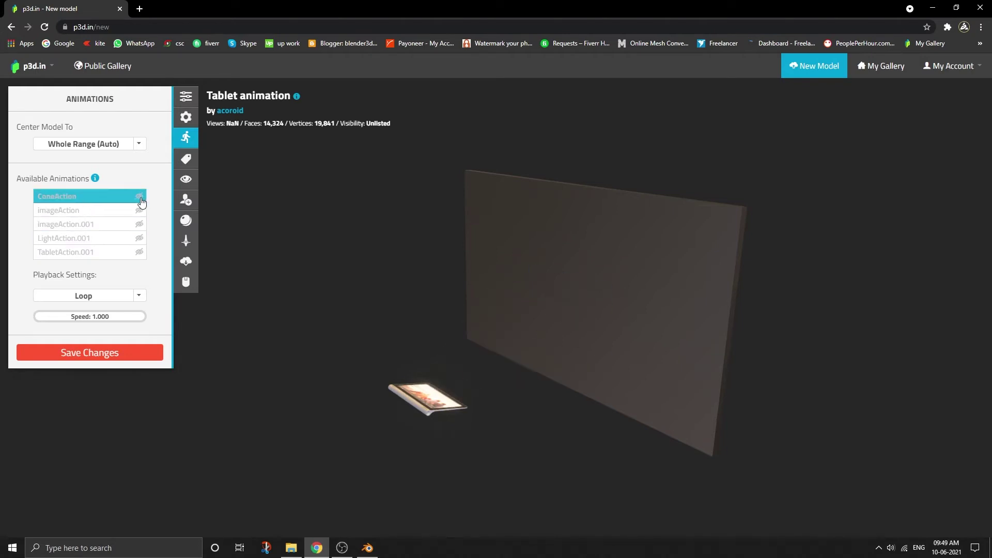
# Check the Model settings, then go back to the Animation settings.
pyautogui.click(186, 117)
pyautogui.click(186, 118)
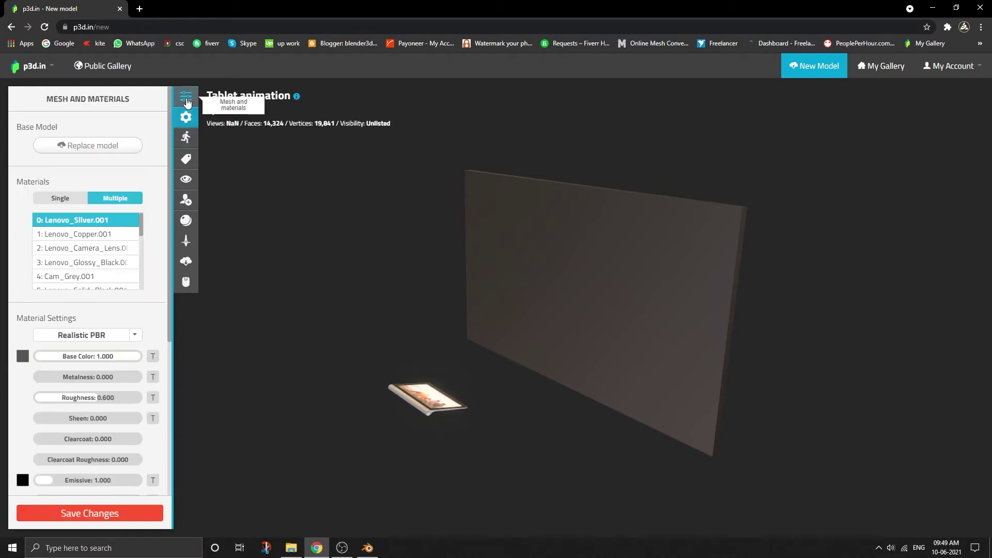
pyautogui.click(185, 141)
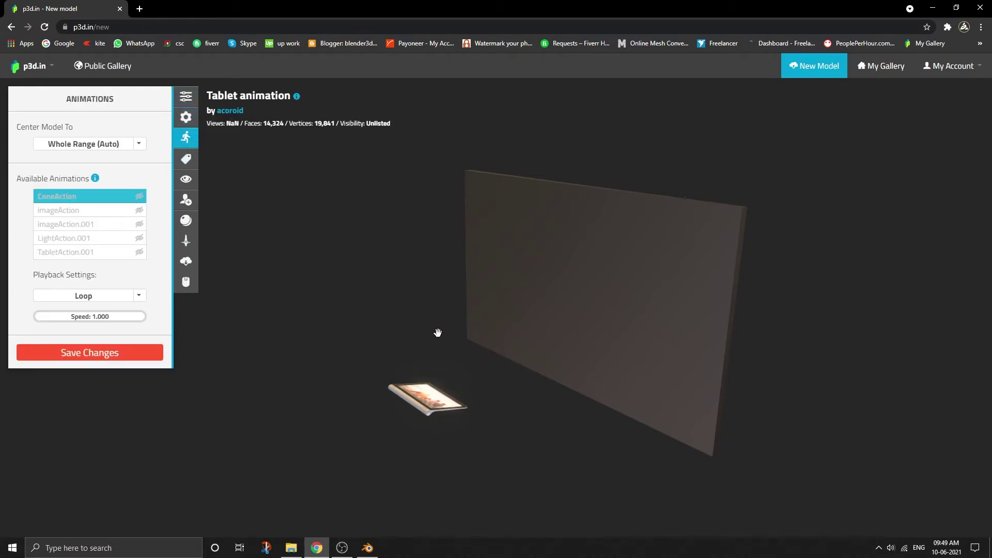
# Add a new hotspot and rename it 'Tablet'.
pyautogui.click(184, 161)
pyautogui.moveTo(493, 342); pyautogui.dragTo(289, 240)
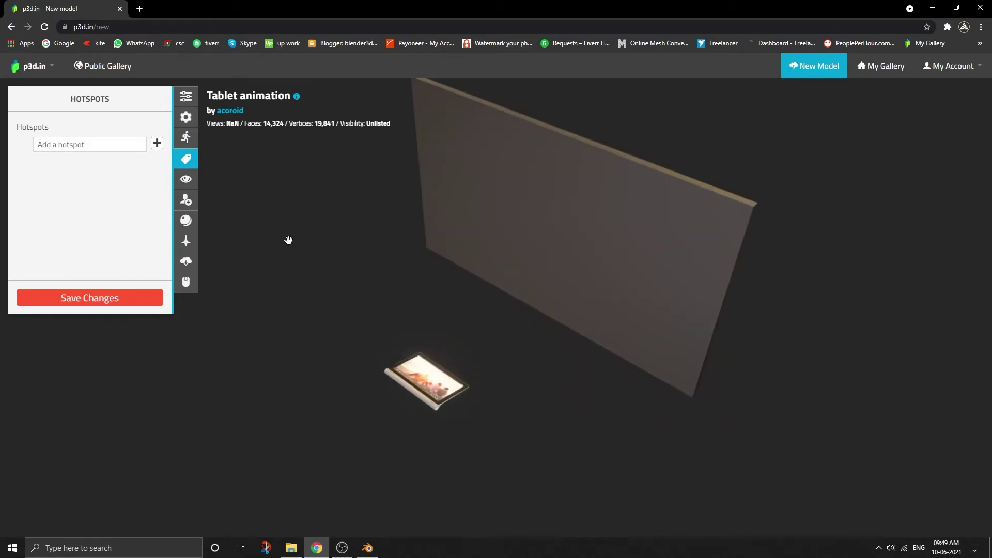
pyautogui.click(155, 144)
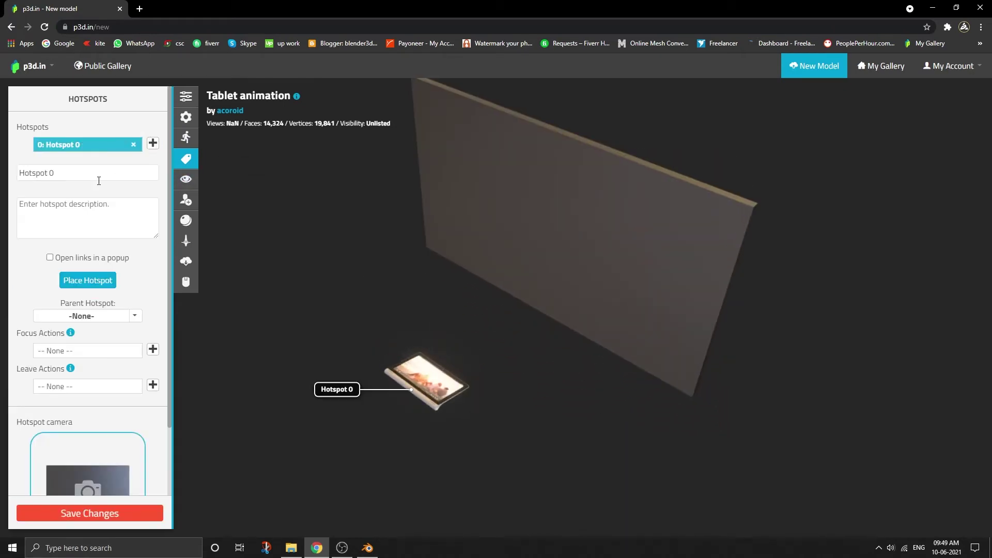
pyautogui.moveTo(78, 170); pyautogui.dragTo(13, 181)
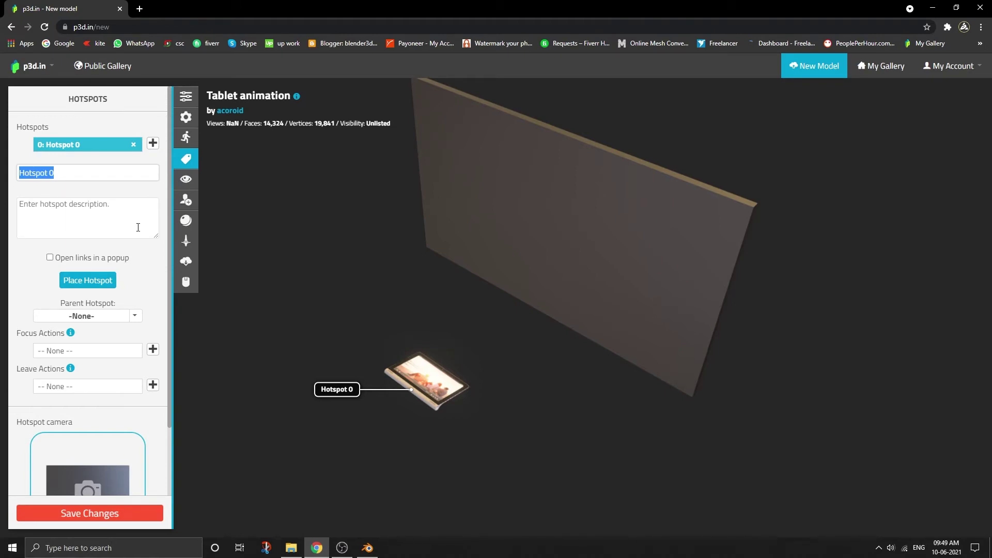
pyautogui.write('Tablet')
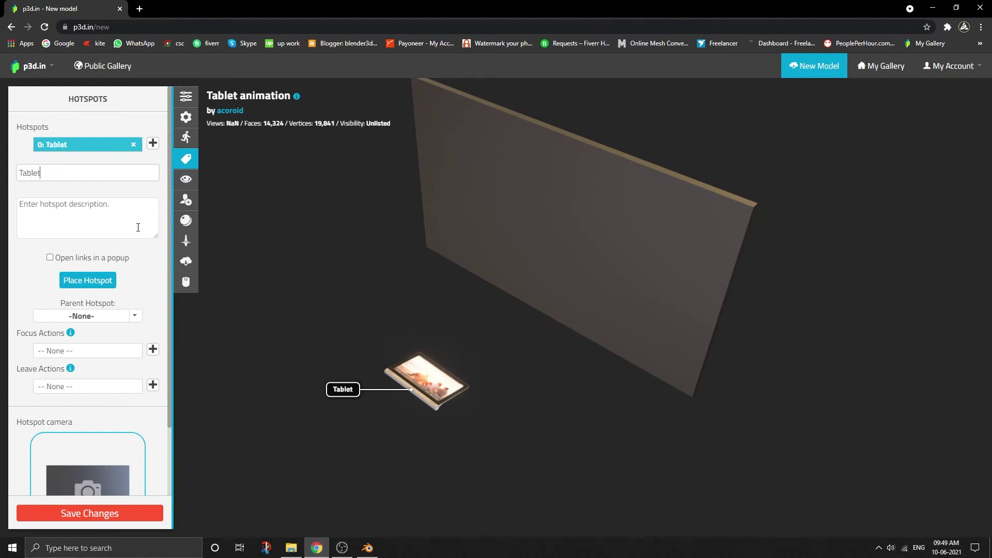
pyautogui.click(34, 262)
# Position the Tablet hotspot on the tablet model.
pyautogui.click(69, 207)
pyautogui.scroll(-1, 28, 230)
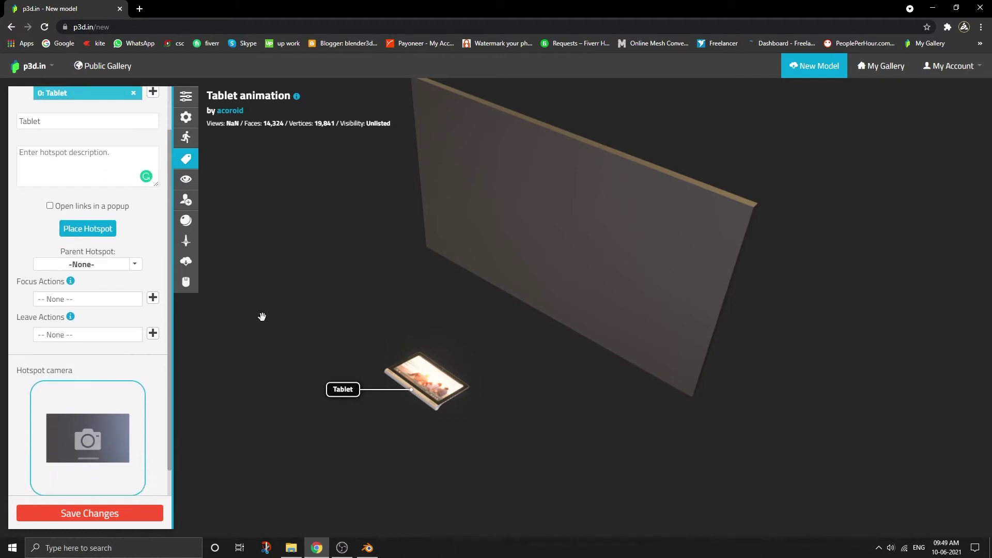
pyautogui.moveTo(262, 317); pyautogui.dragTo(309, 339)
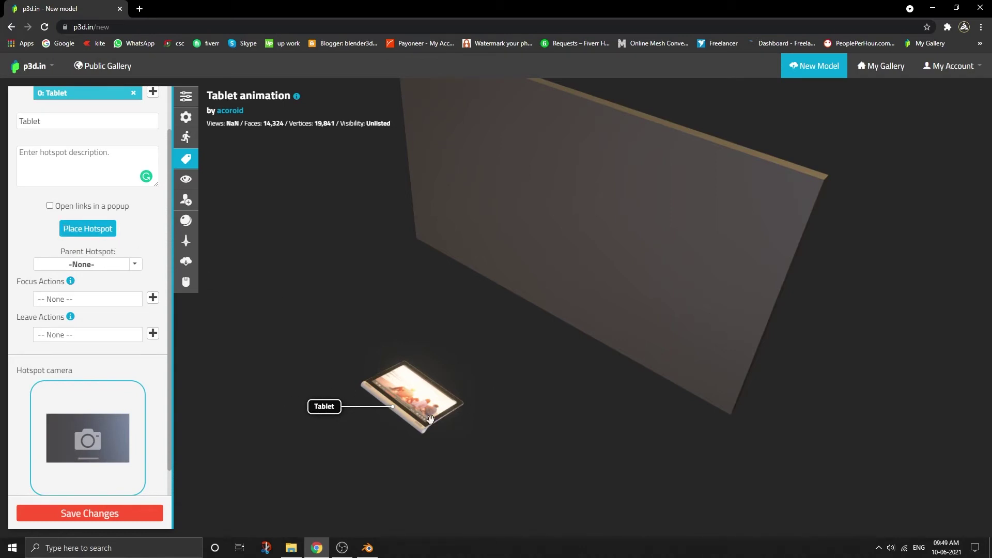
pyautogui.click(72, 235)
# Pin the Tablet hotspot on the tablet and have it play TabletAction.001 once on focus.
pyautogui.click(380, 406)
pyautogui.click(87, 299)
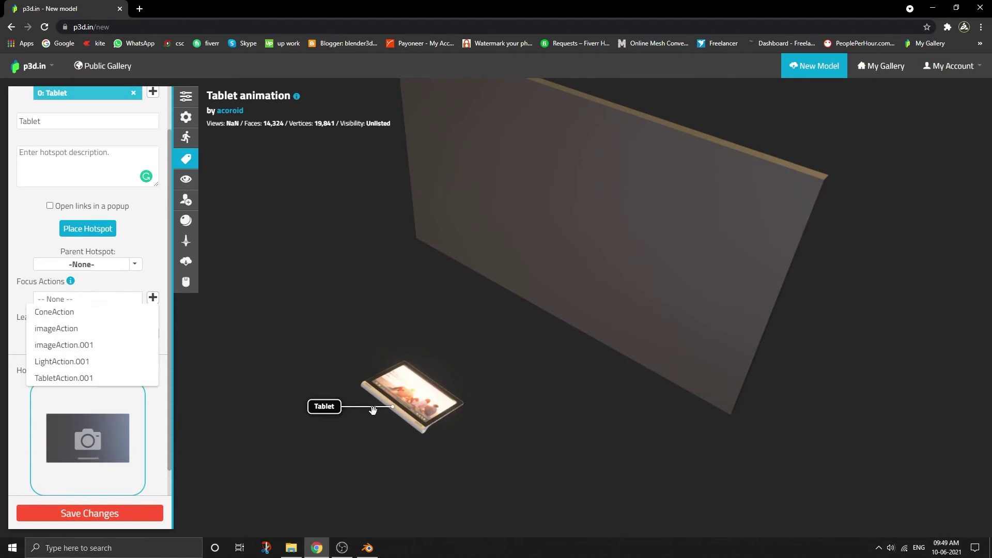
pyautogui.scroll(-1, 52, 349)
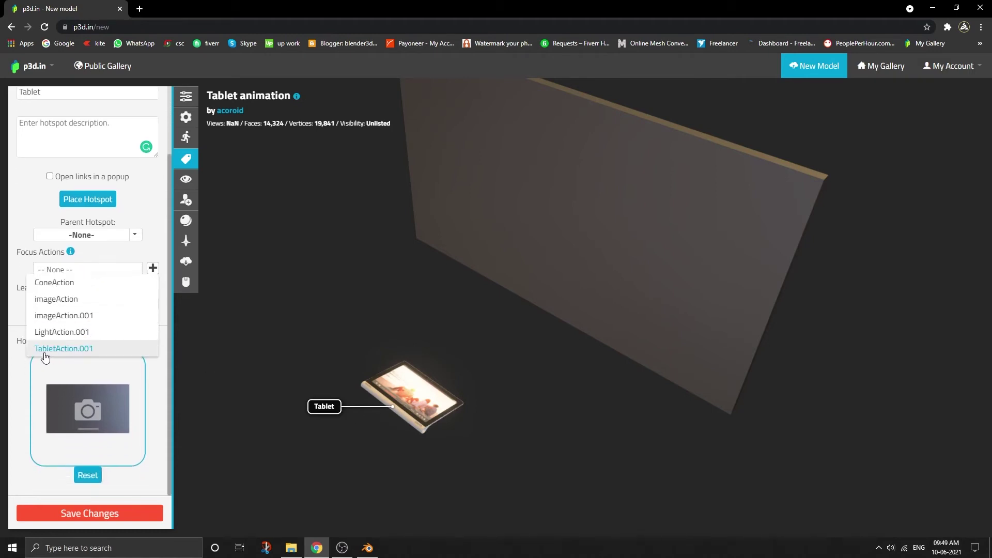
pyautogui.click(56, 349)
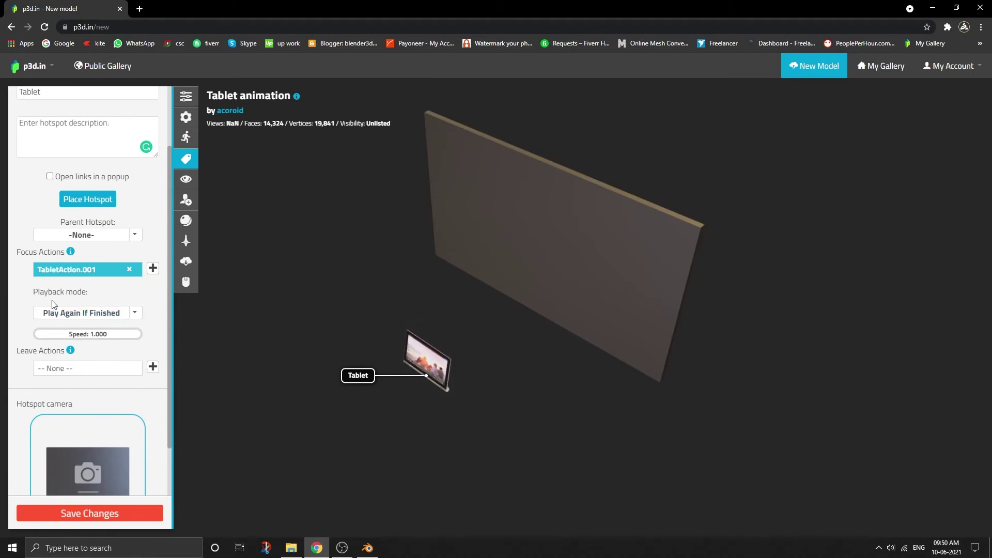
pyautogui.click(131, 315)
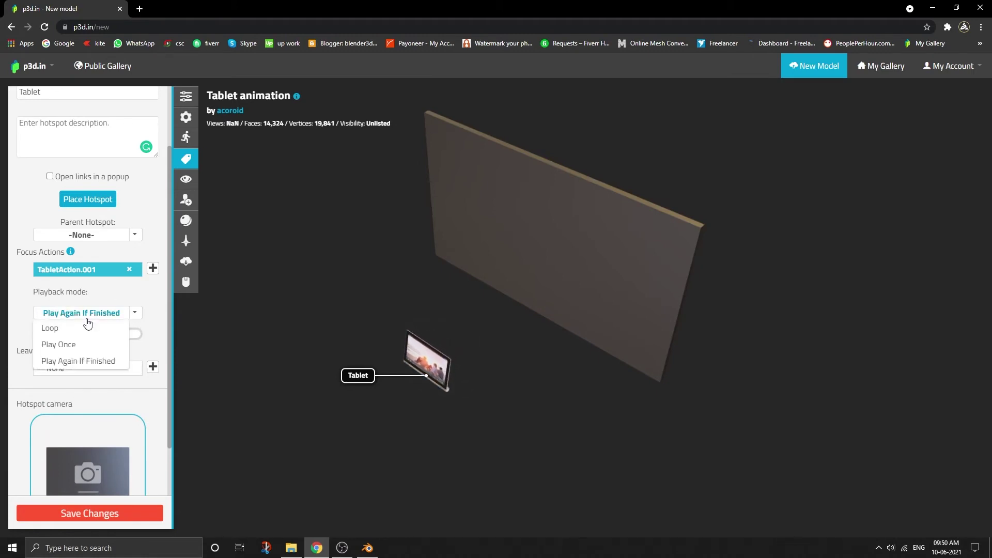
pyautogui.click(58, 345)
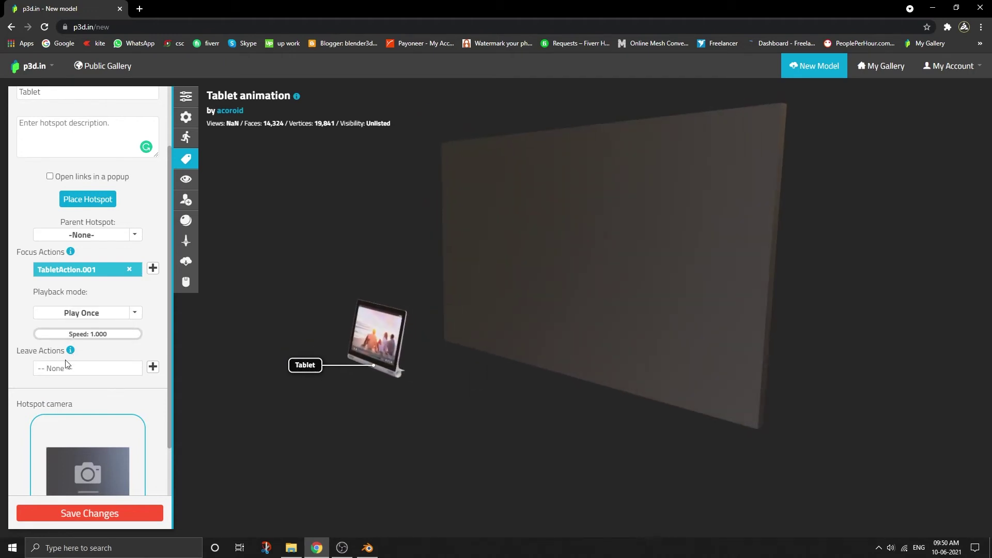
# Reopen the Tablet hotspot and store a frontal view of tablet and wall as its camera.
pyautogui.scroll(-2, 33, 324)
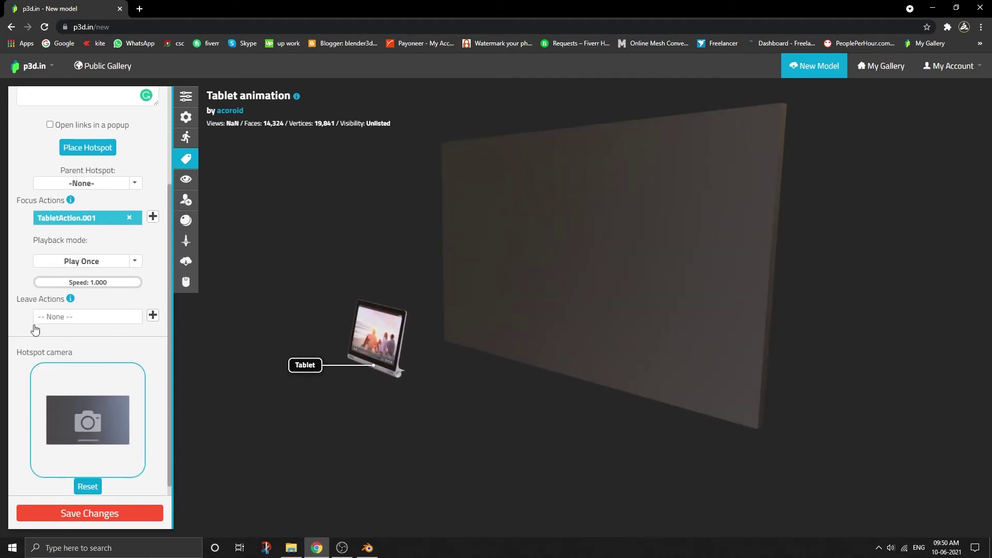
pyautogui.click(333, 302)
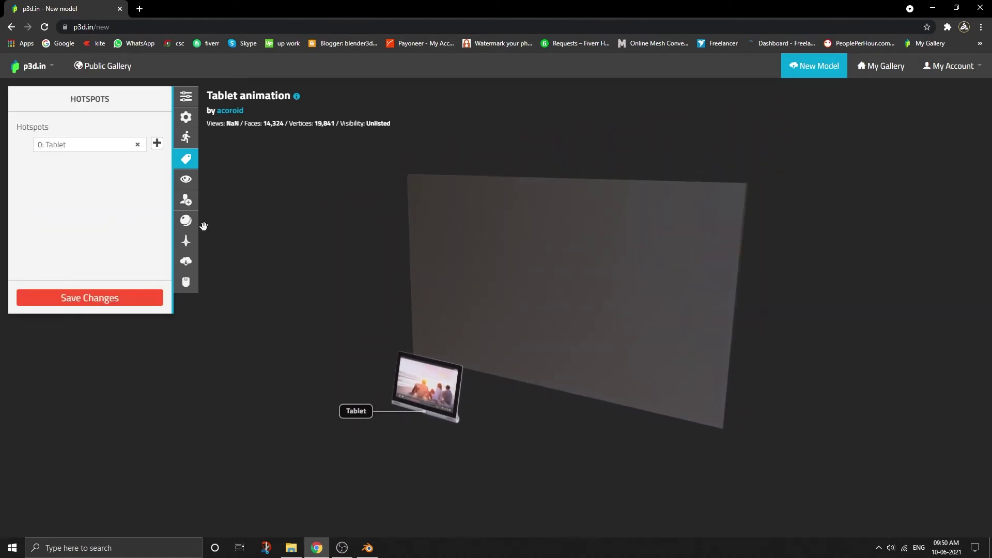
pyautogui.click(92, 146)
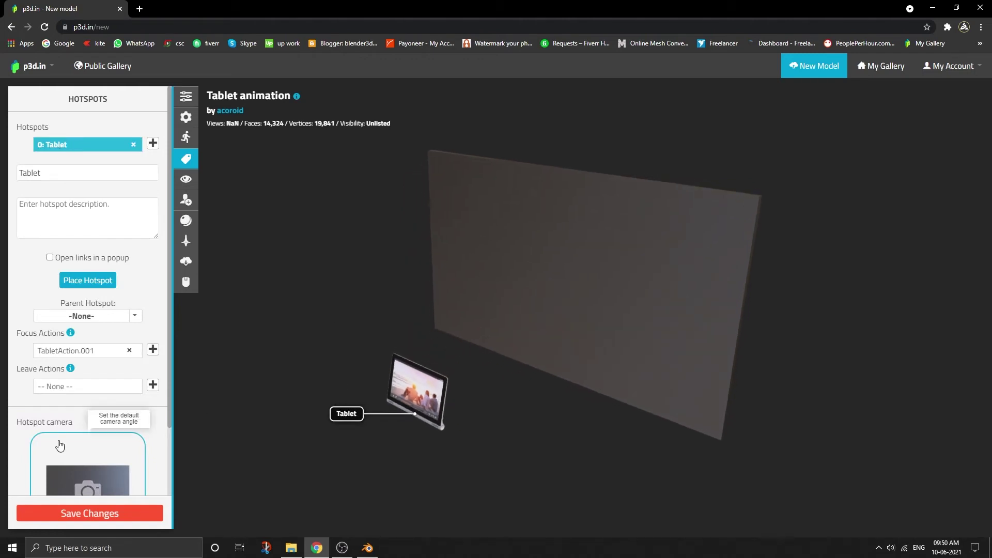
pyautogui.scroll(-2, 60, 443)
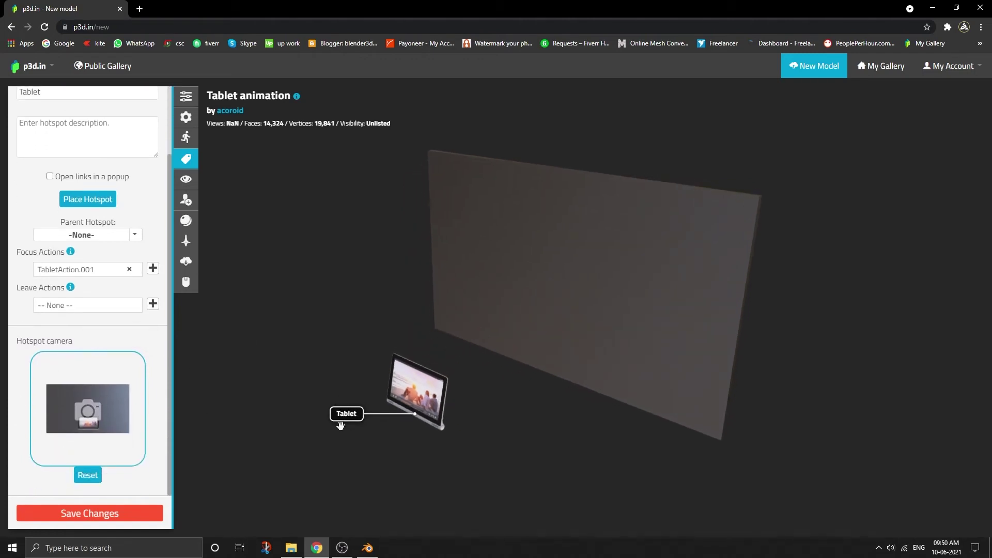
pyautogui.moveTo(367, 339)
pyautogui.mouseDown()
pyautogui.moveTo(485, 343)
pyautogui.moveTo(326, 343)
pyautogui.moveTo(388, 329)
pyautogui.moveTo(358, 328)
pyautogui.mouseUp()
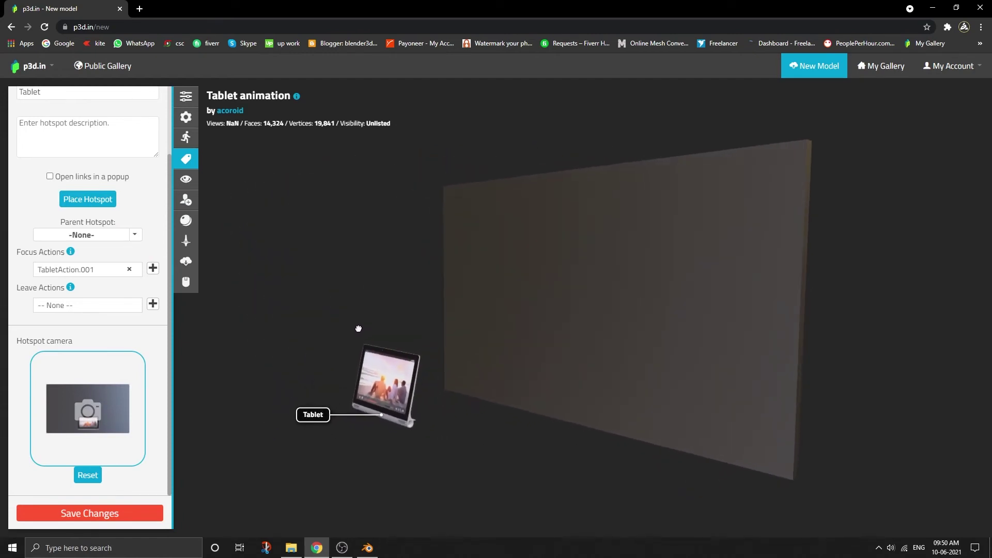
pyautogui.click(86, 410)
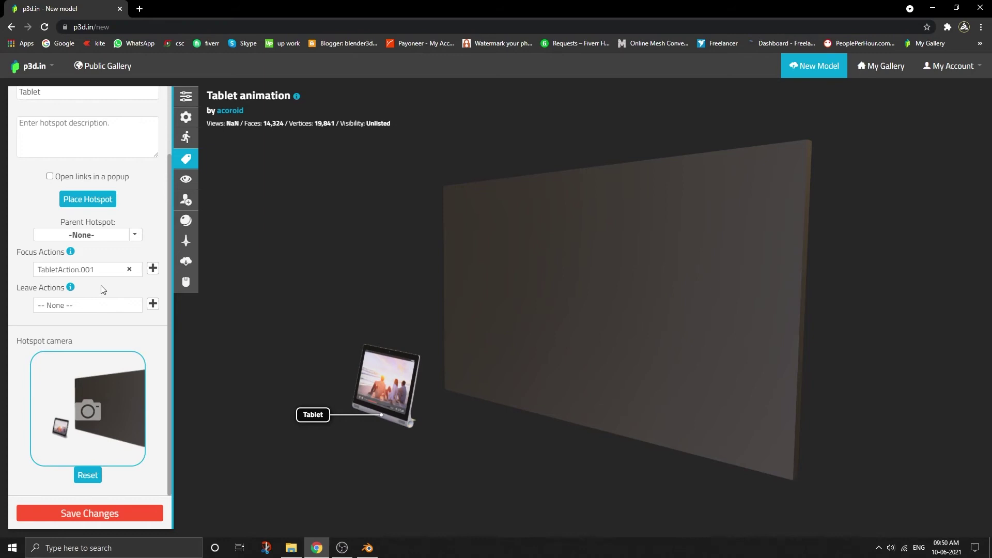
pyautogui.scroll(2, 92, 238)
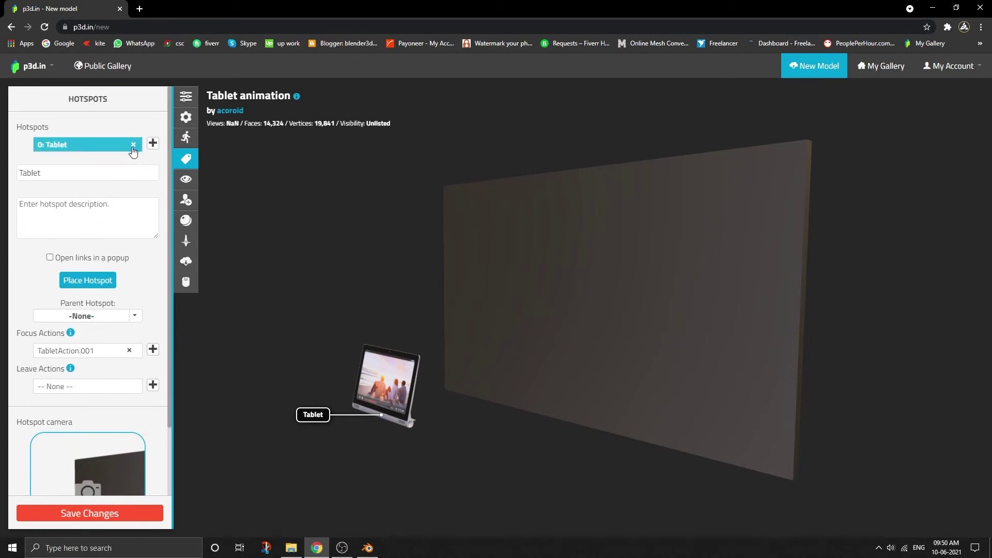
pyautogui.scroll(-3, 88, 366)
pyautogui.scroll(2, 103, 251)
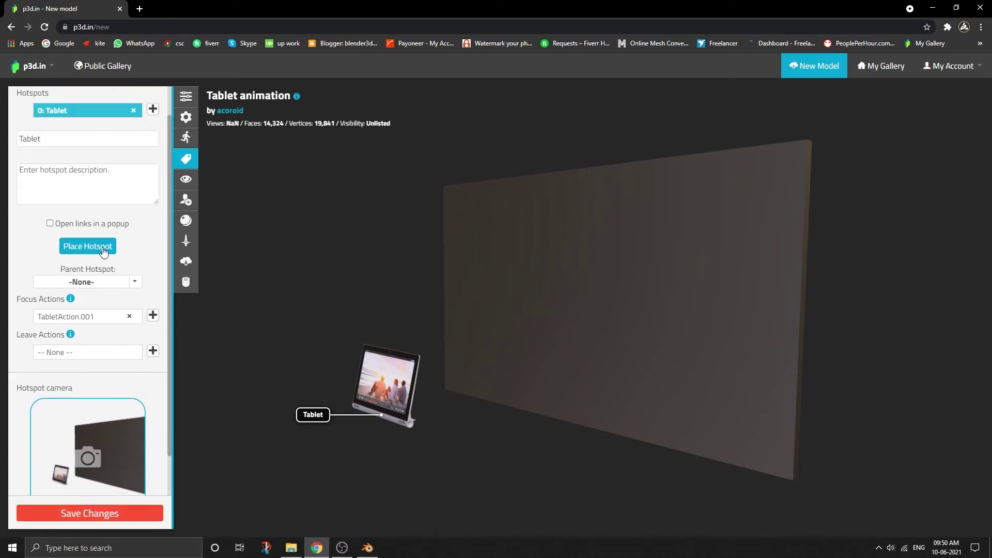
pyautogui.scroll(1, 103, 250)
# Add a second hotspot named 'Projection' and pin it on the wall.
pyautogui.click(153, 144)
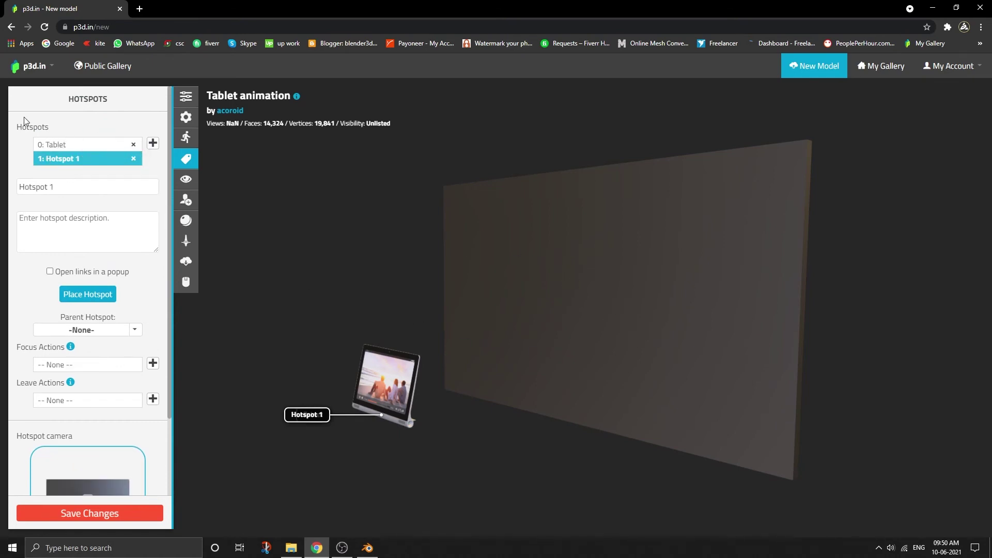
pyautogui.moveTo(71, 193); pyautogui.dragTo(7, 193)
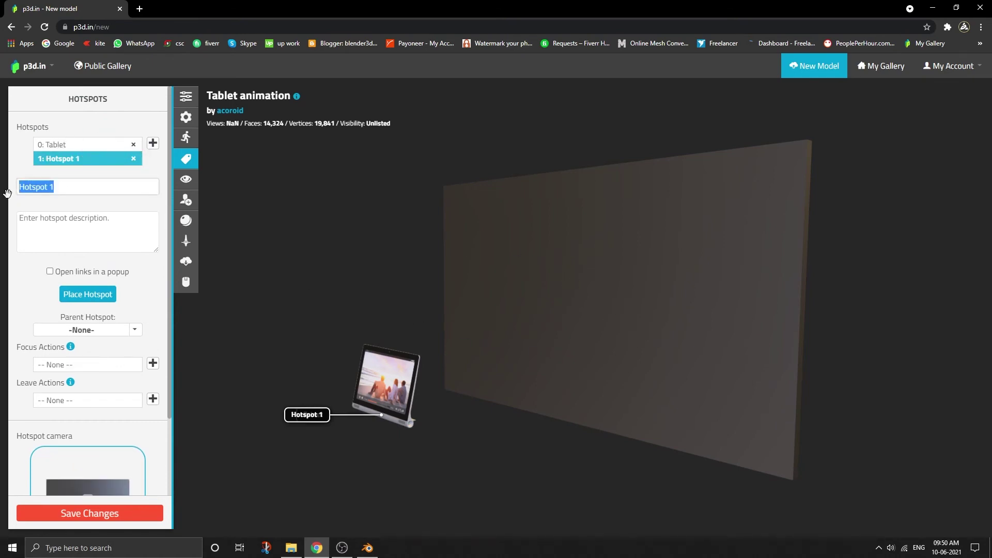
pyautogui.write('Projecti')
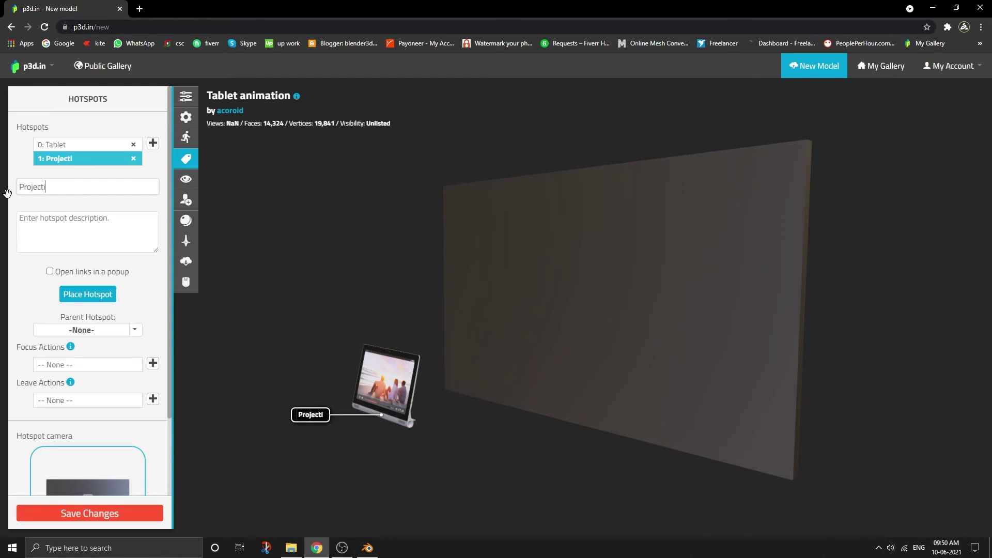
pyautogui.write('on')
pyautogui.scroll(-1, 32, 239)
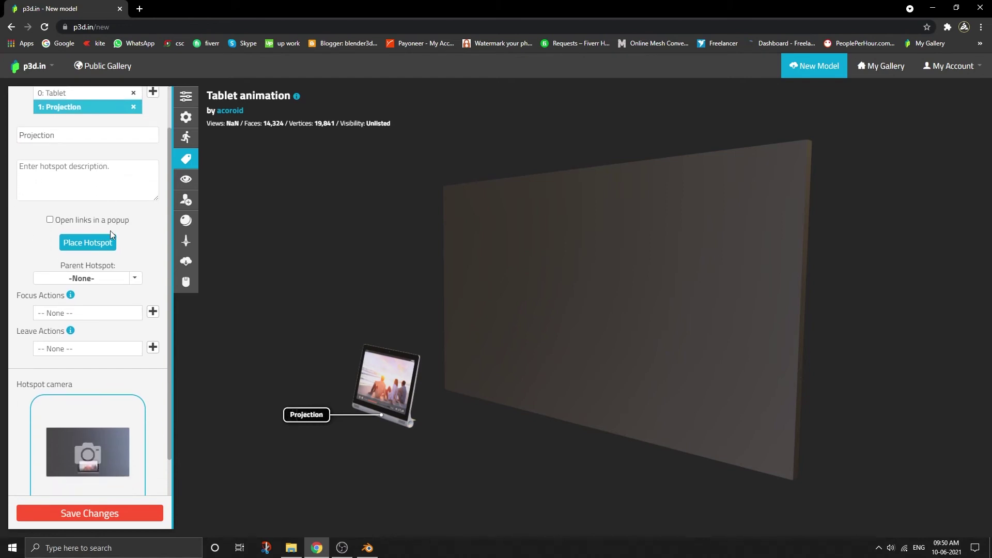
pyautogui.click(85, 245)
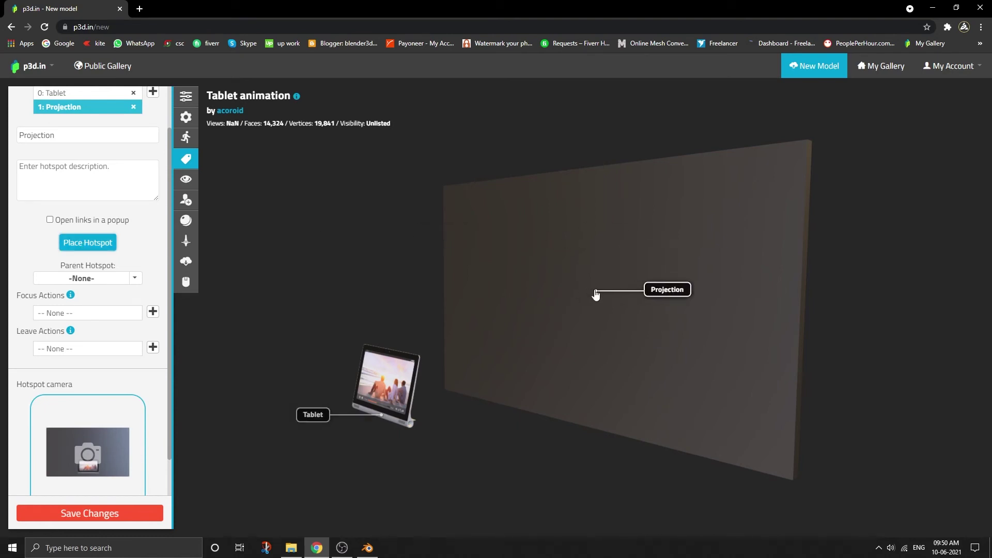
pyautogui.click(596, 294)
# Make Projection play LightAction.001 and imageAction on focus, both set to Play Once.
pyautogui.click(67, 313)
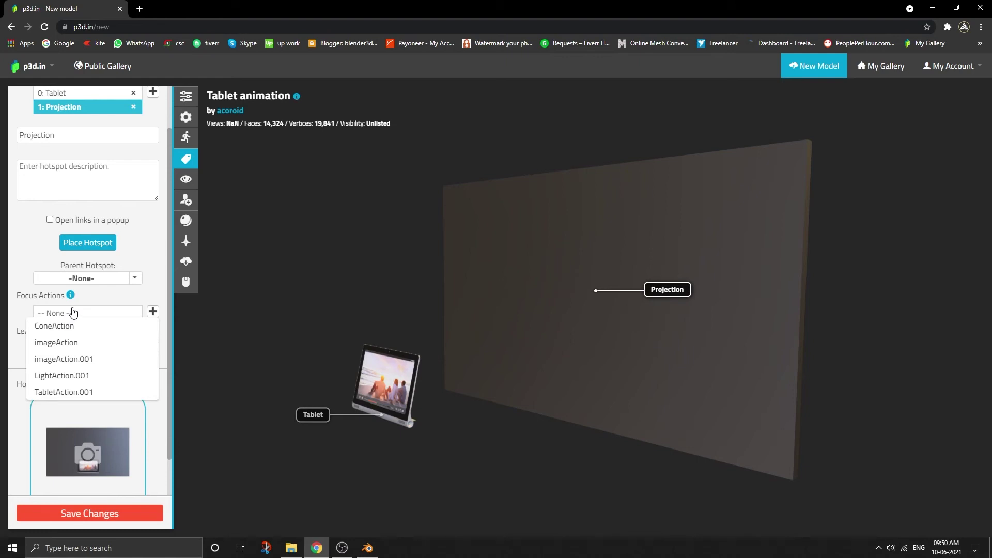
pyautogui.click(62, 376)
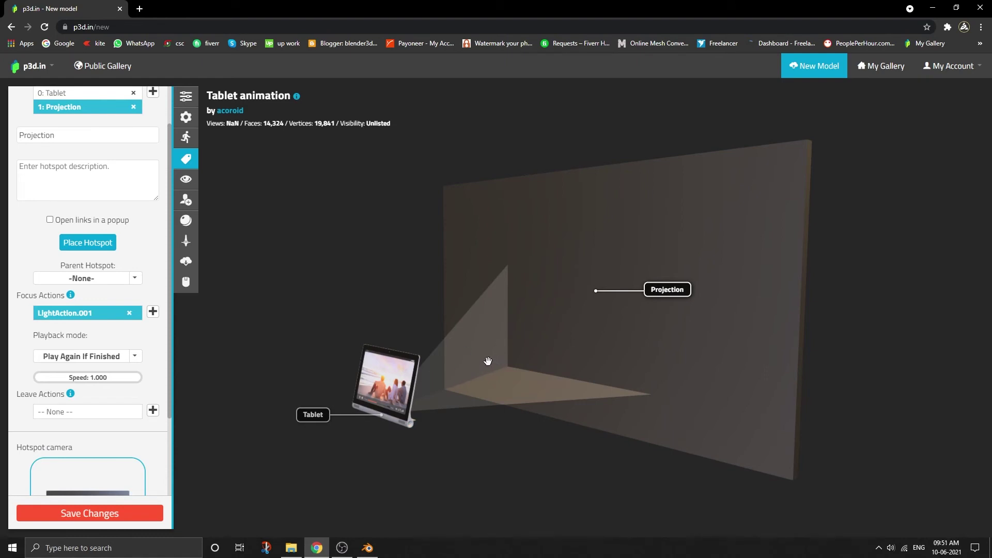
pyautogui.click(108, 310)
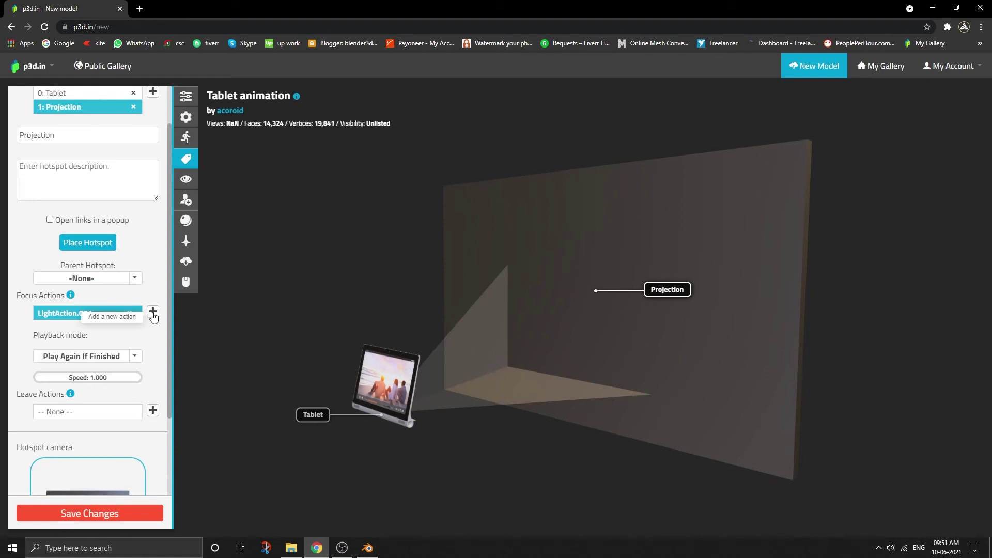
pyautogui.click(72, 344)
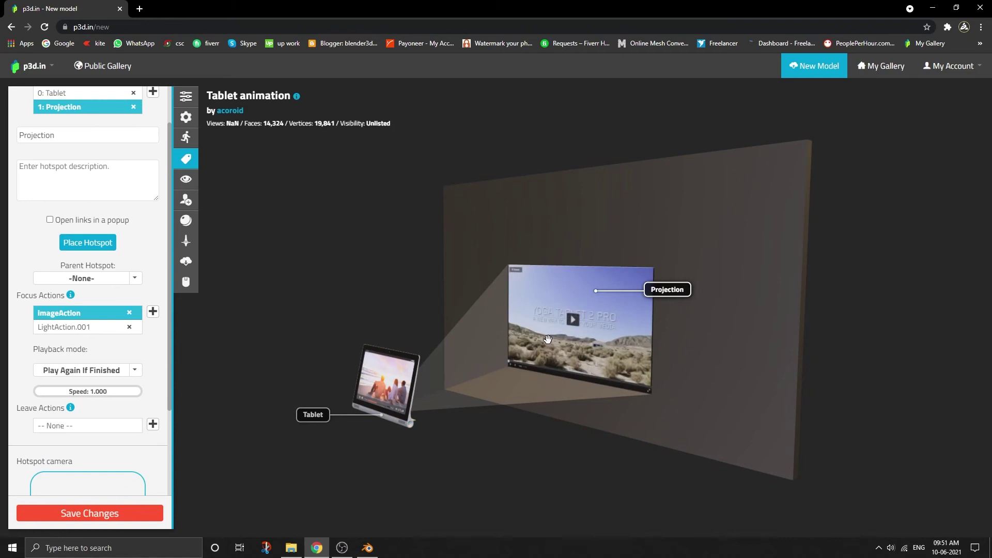
pyautogui.click(134, 378)
pyautogui.click(103, 401)
pyautogui.click(90, 326)
pyautogui.click(134, 370)
pyautogui.click(72, 400)
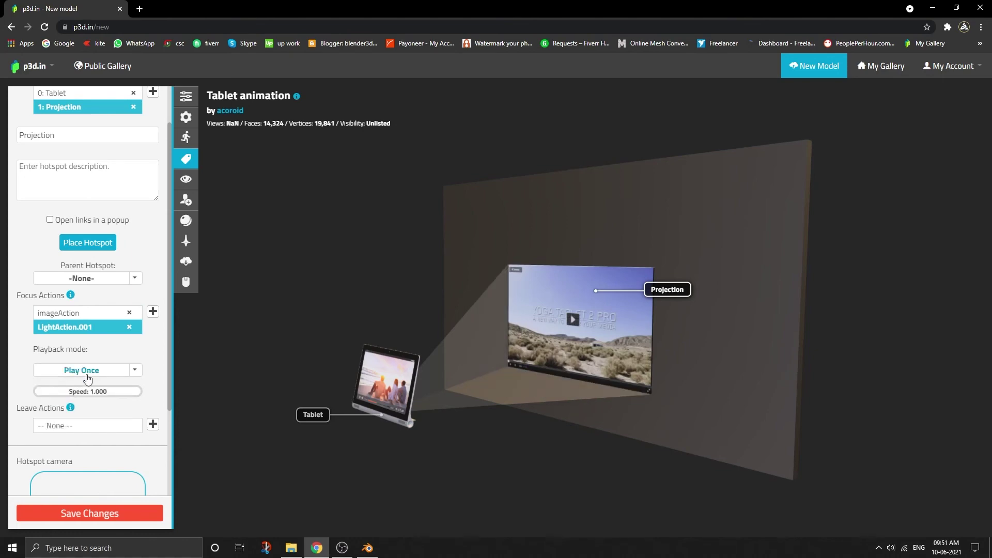
pyautogui.scroll(-2, 88, 413)
# Store an oblique view, tablet on the left and wall facing, as Projection's camera.
pyautogui.moveTo(413, 312); pyautogui.dragTo(468, 337)
pyautogui.scroll(5, 336, 311)
pyautogui.scroll(-5, 462, 315)
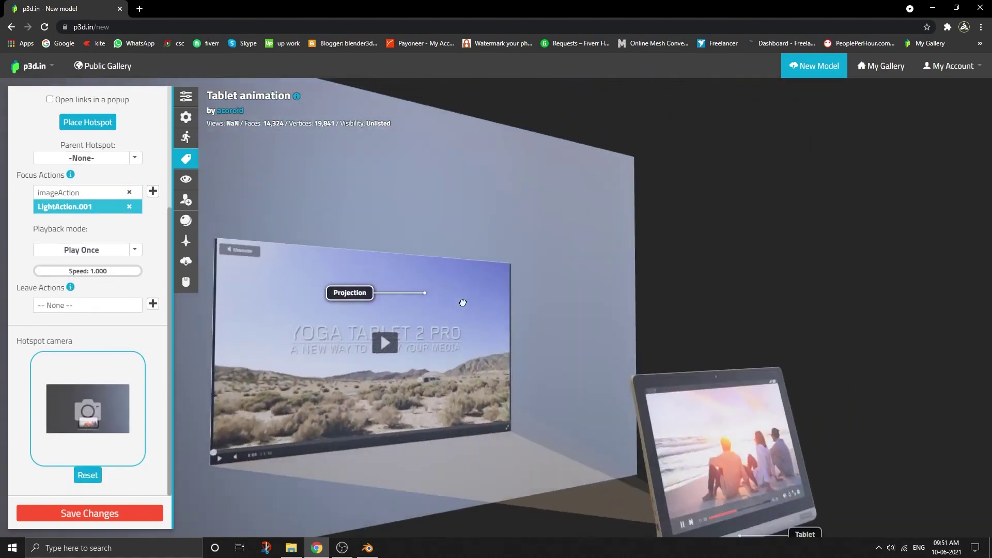
pyautogui.scroll(3, 481, 289)
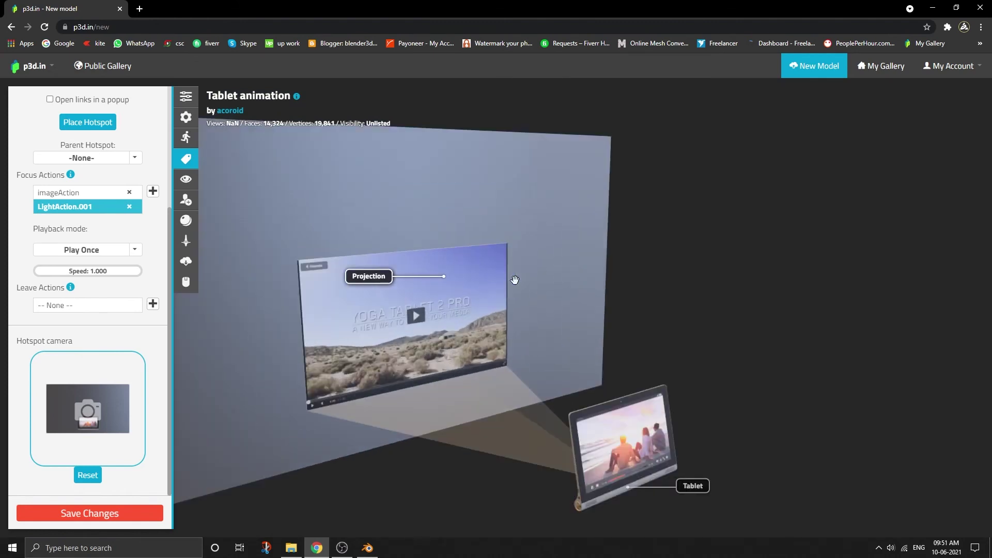
pyautogui.moveTo(515, 279); pyautogui.dragTo(538, 277)
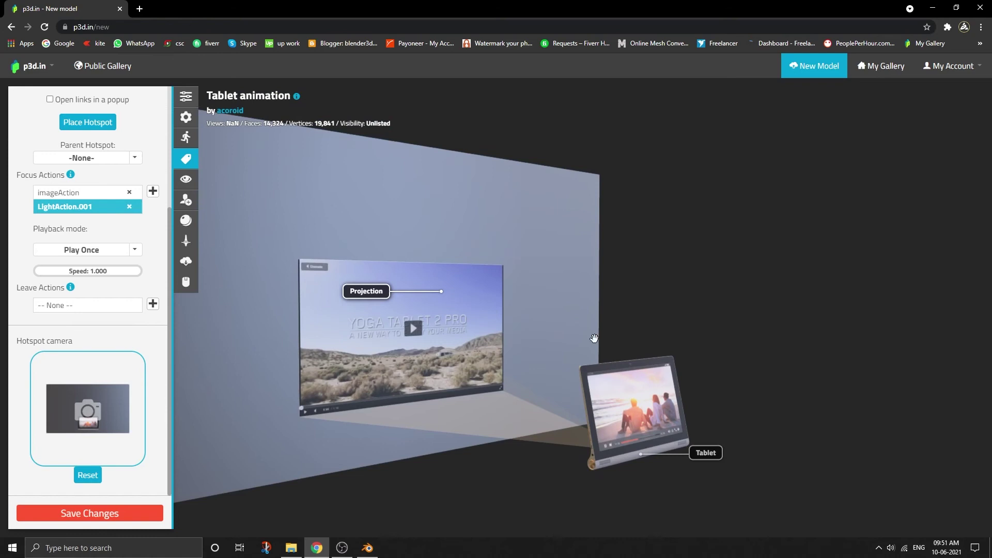
pyautogui.moveTo(595, 338); pyautogui.dragTo(463, 346)
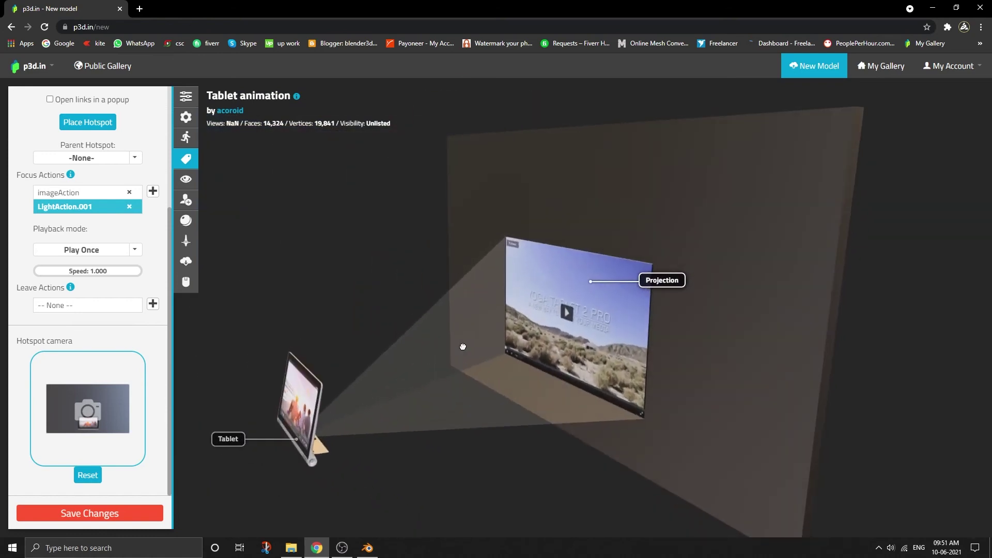
pyautogui.click(83, 404)
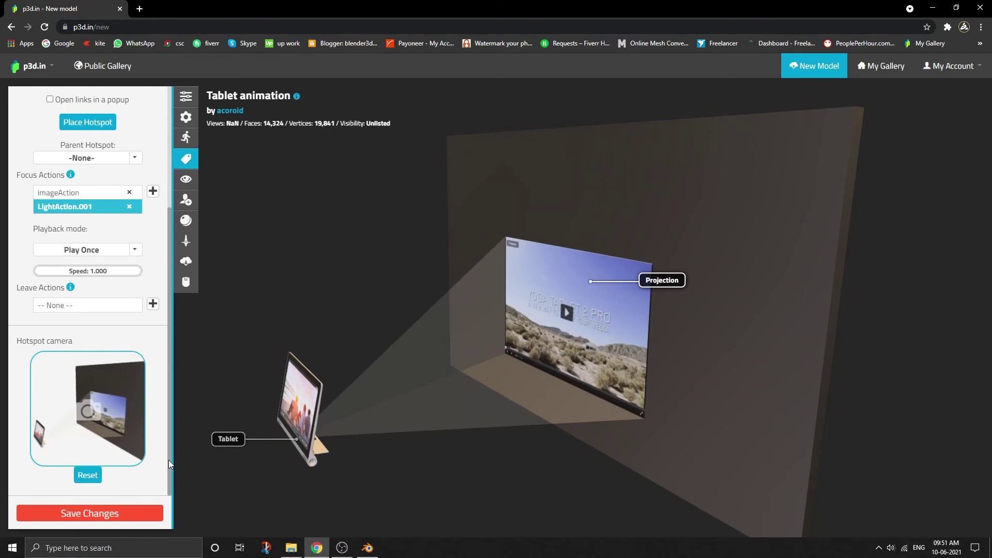
pyautogui.moveTo(264, 274); pyautogui.dragTo(490, 344)
pyautogui.scroll(4, 551, 319)
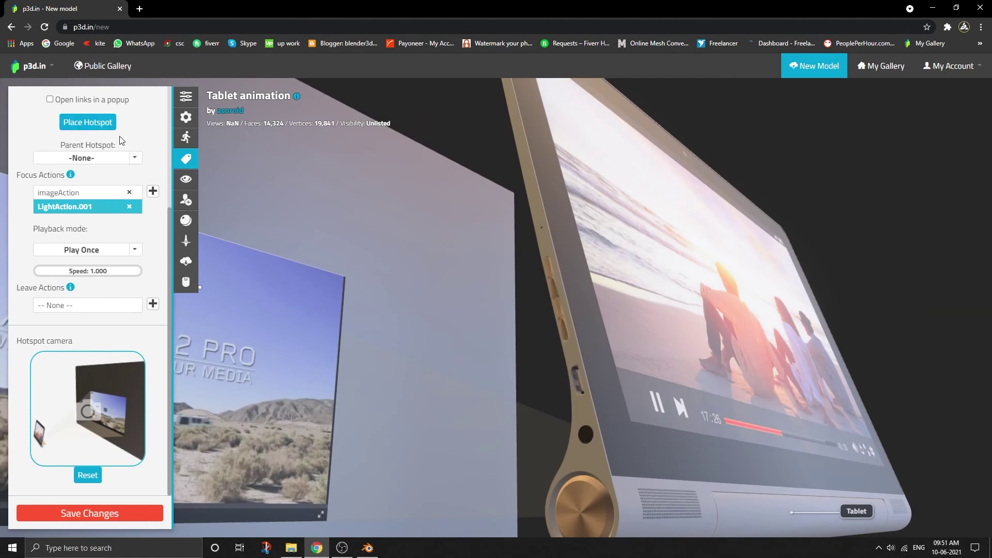
# Add a third hotspot named 'Port' and pin it on the tablet's side port.
pyautogui.scroll(3, 118, 138)
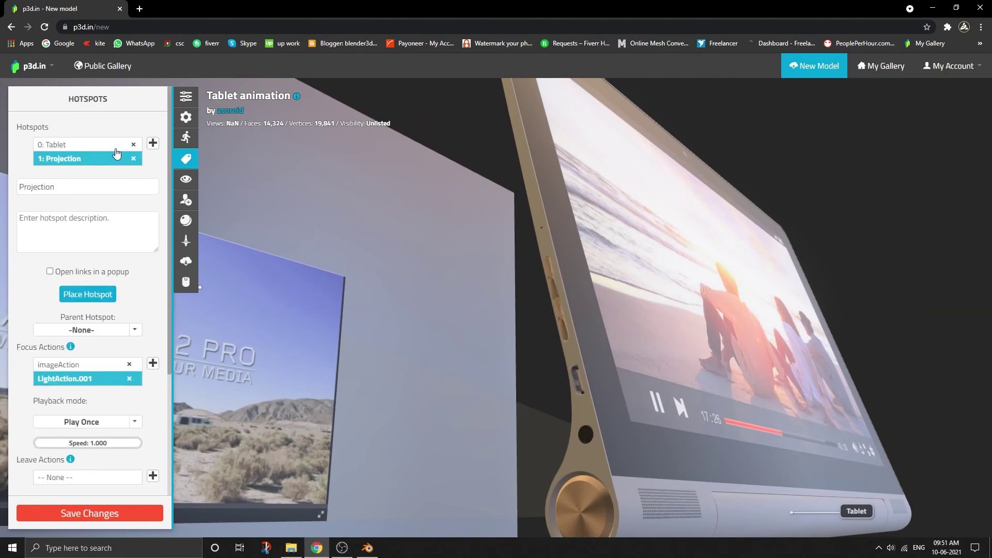
pyautogui.click(153, 144)
pyautogui.moveTo(60, 202); pyautogui.dragTo(2, 216)
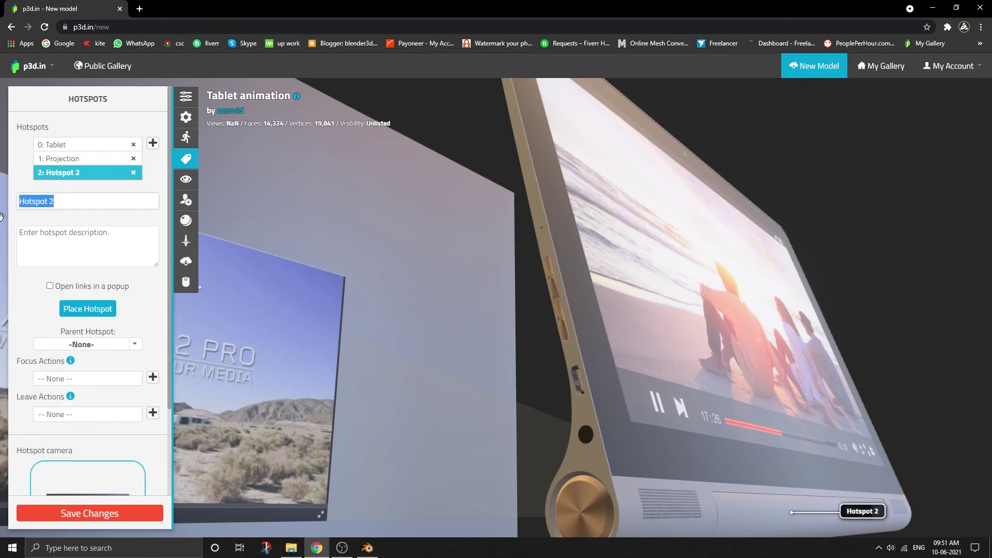
pyautogui.write('Port')
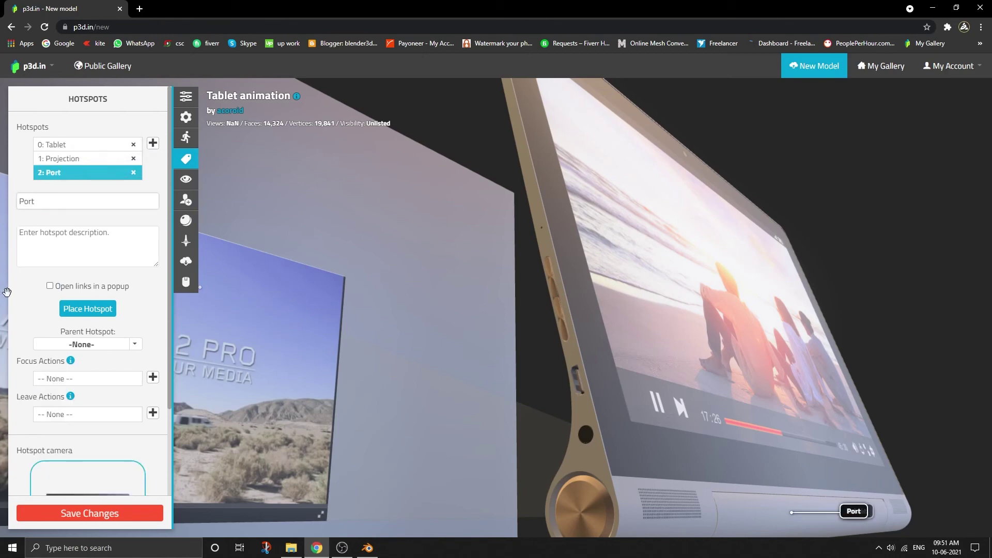
pyautogui.click(83, 310)
pyautogui.click(576, 378)
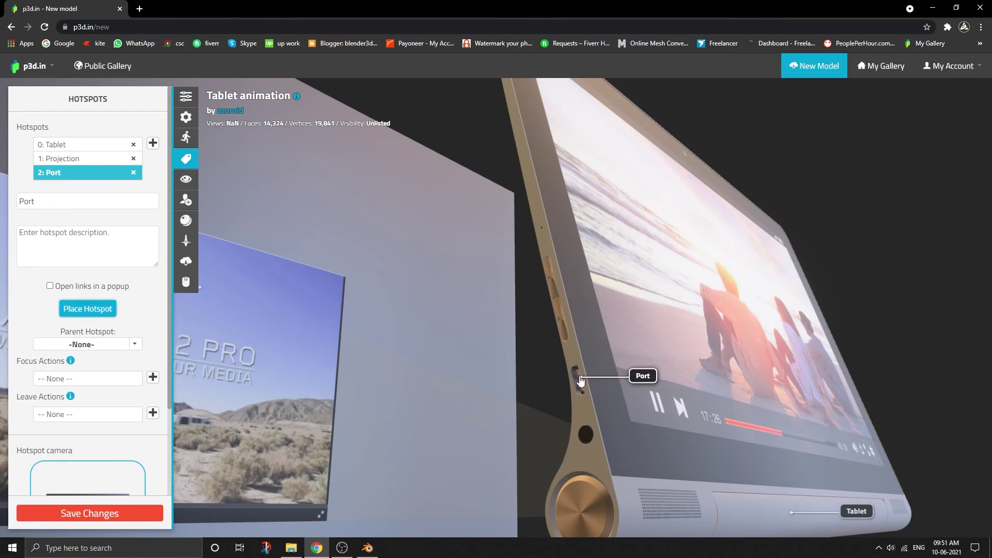
pyautogui.click(575, 375)
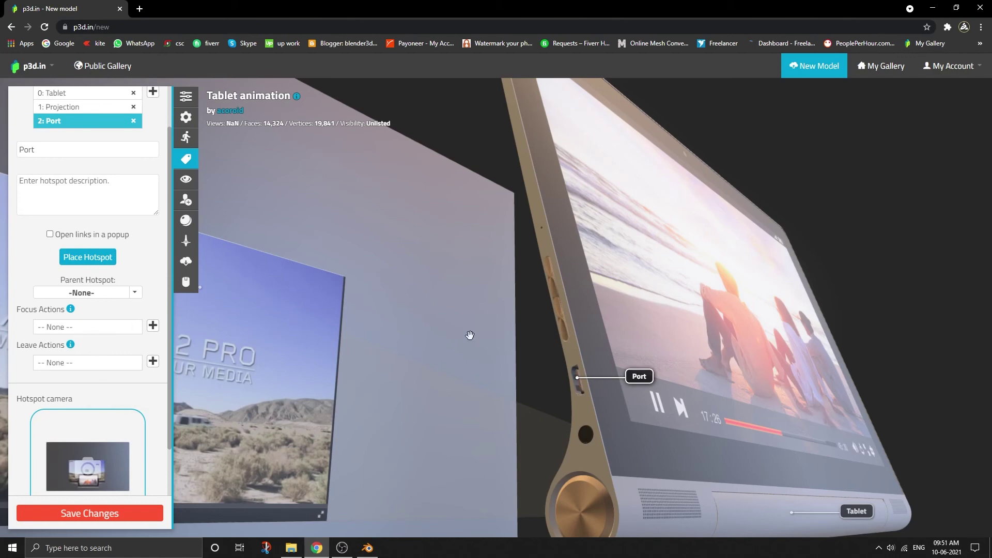
# Capture the close-up view of the whole tablet as Port's camera.
pyautogui.scroll(-5, 567, 285)
pyautogui.scroll(5, 493, 286)
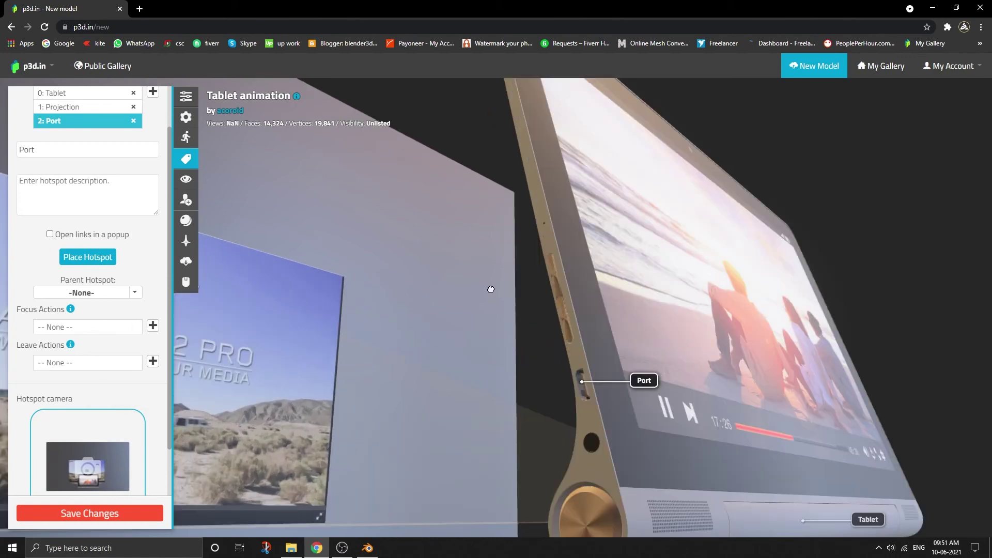
pyautogui.scroll(3, 470, 278)
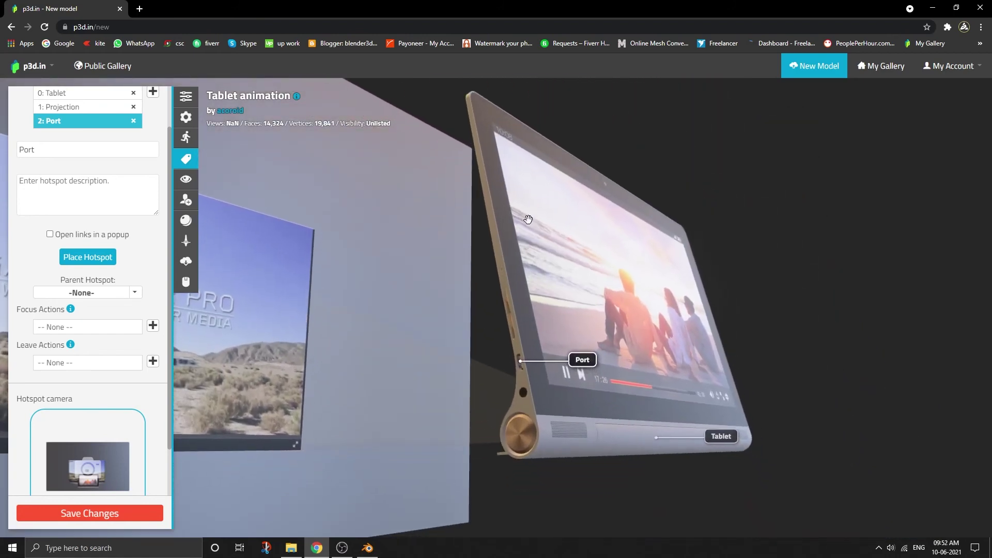
pyautogui.scroll(-1, 103, 470)
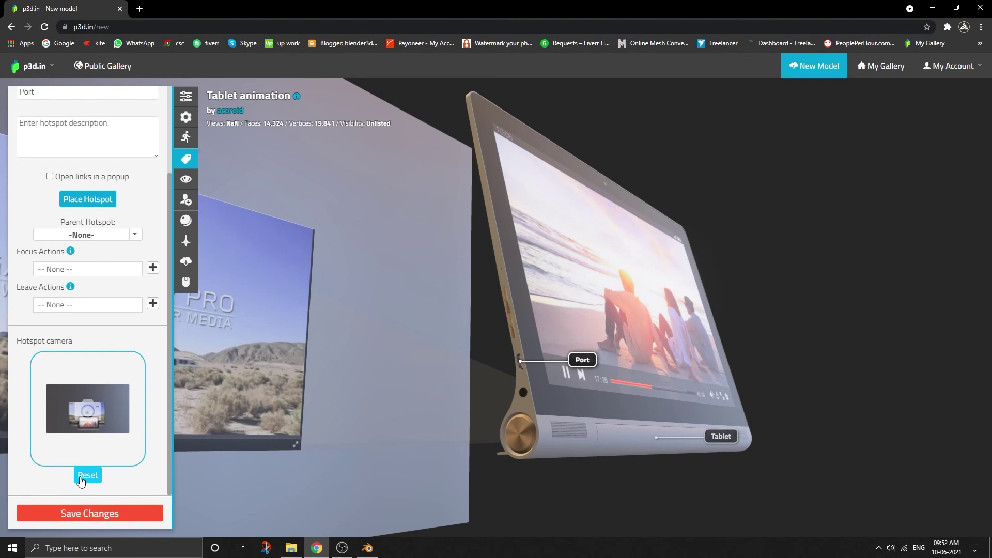
pyautogui.click(87, 410)
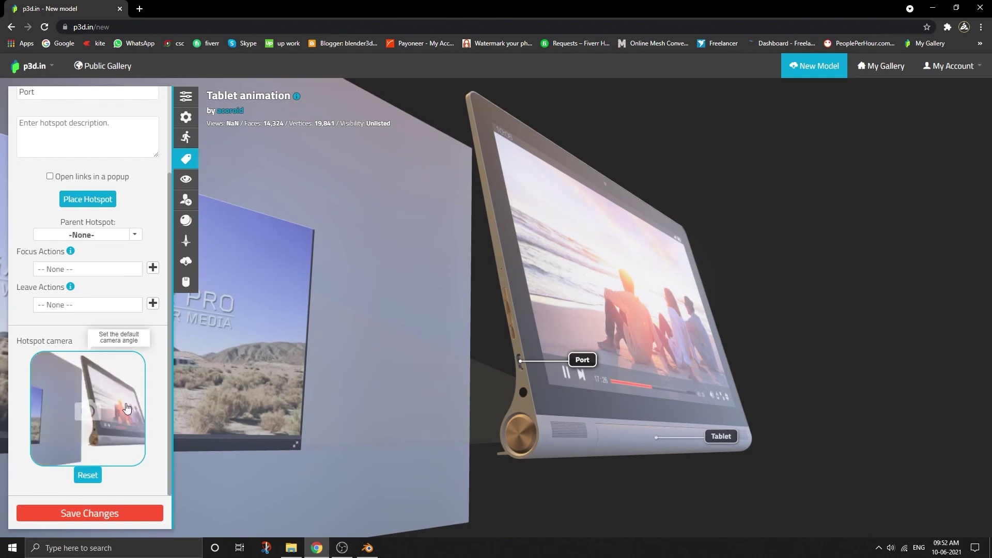
# Save the changes so the model uploads with all three hotspots.
pyautogui.click(79, 515)
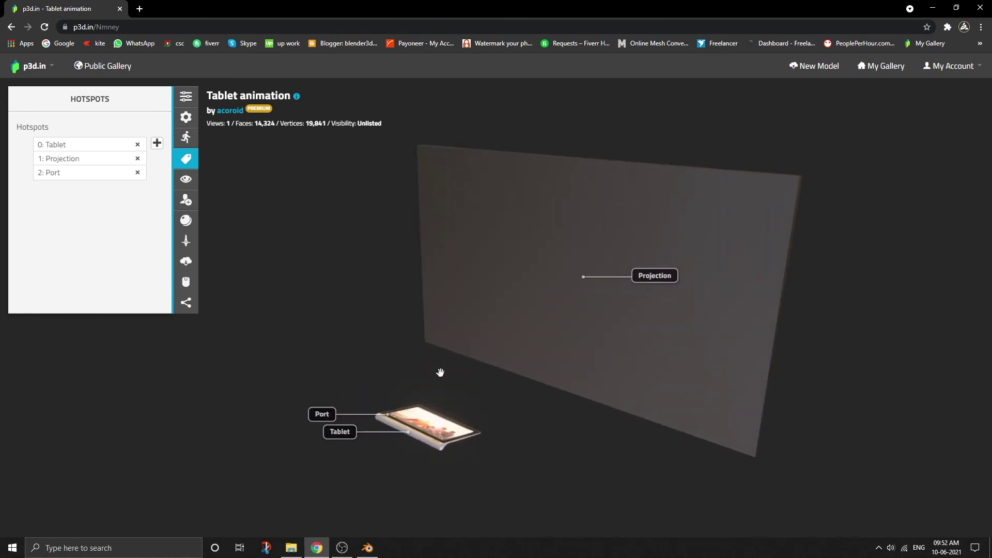
# Preview the Tablet, Port and Projection hotspots in turn, ending on the wall projection.
pyautogui.click(340, 437)
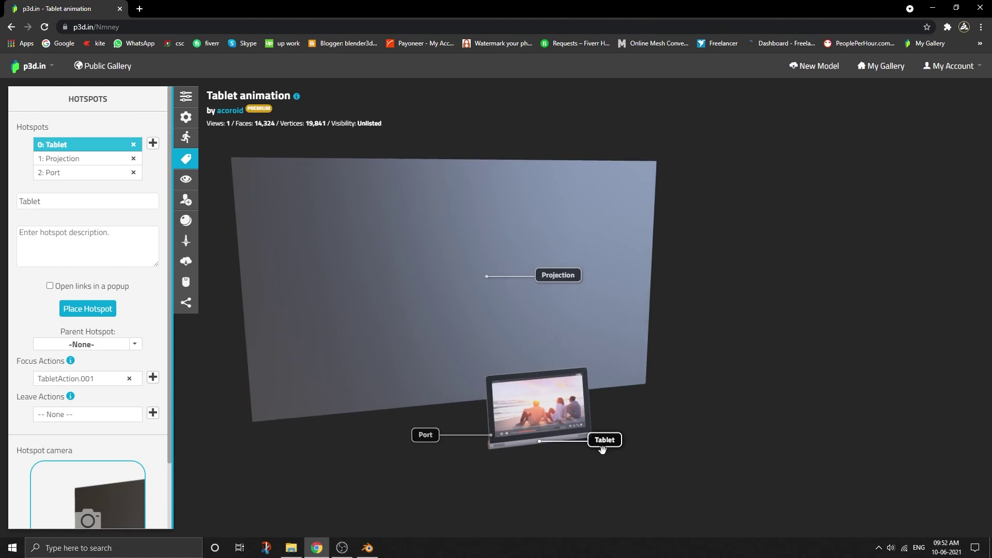
pyautogui.moveTo(600, 333); pyautogui.dragTo(481, 325)
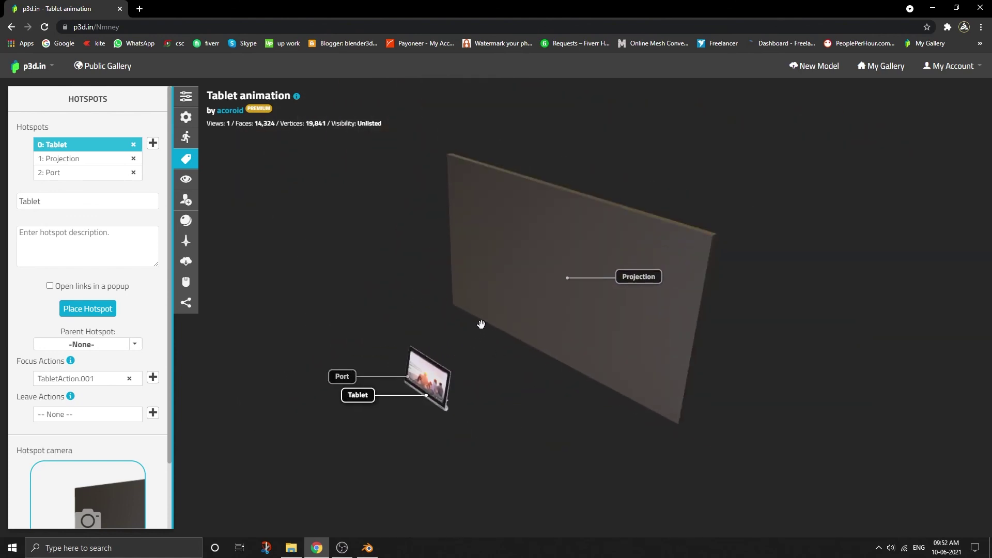
pyautogui.click(342, 377)
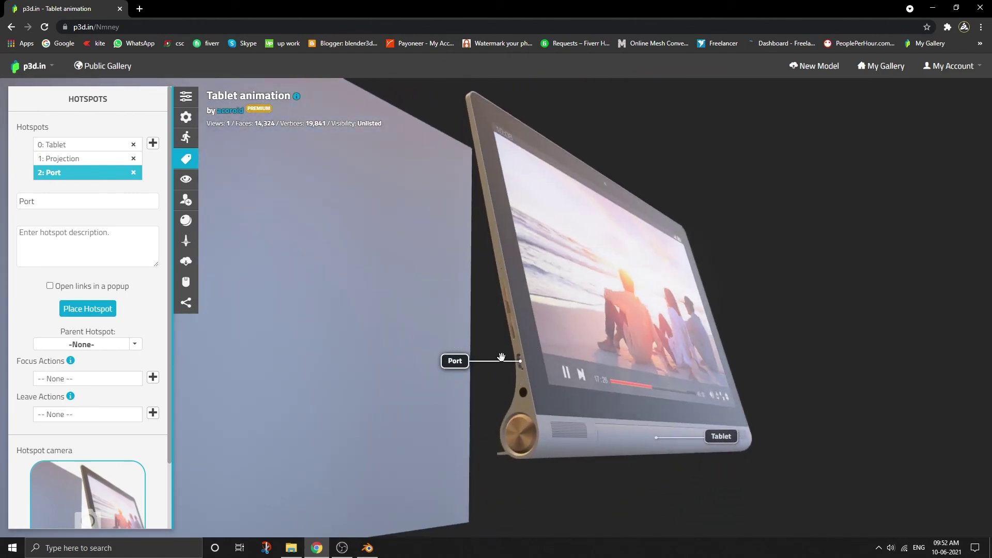
pyautogui.scroll(-5, 708, 331)
pyautogui.moveTo(716, 328); pyautogui.dragTo(543, 355)
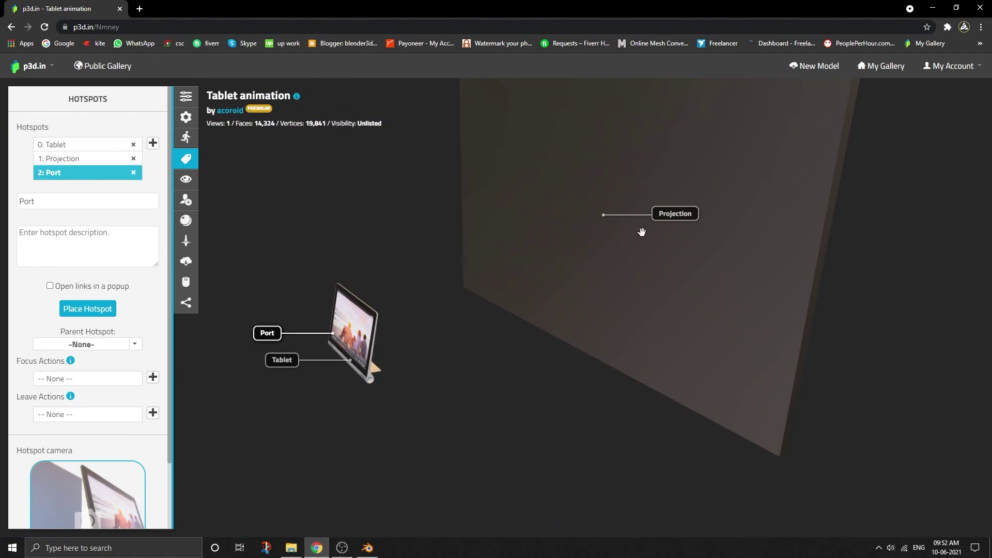
pyautogui.click(671, 215)
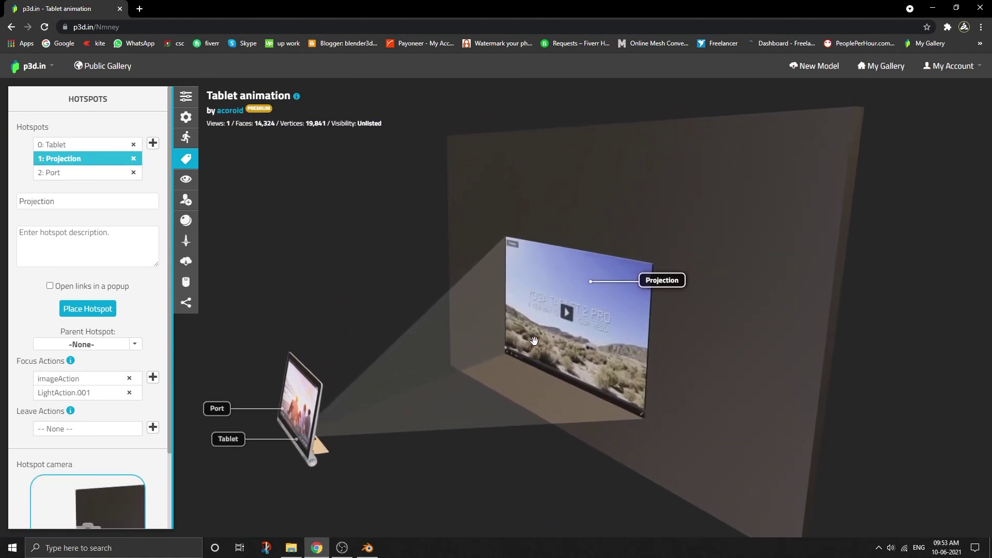